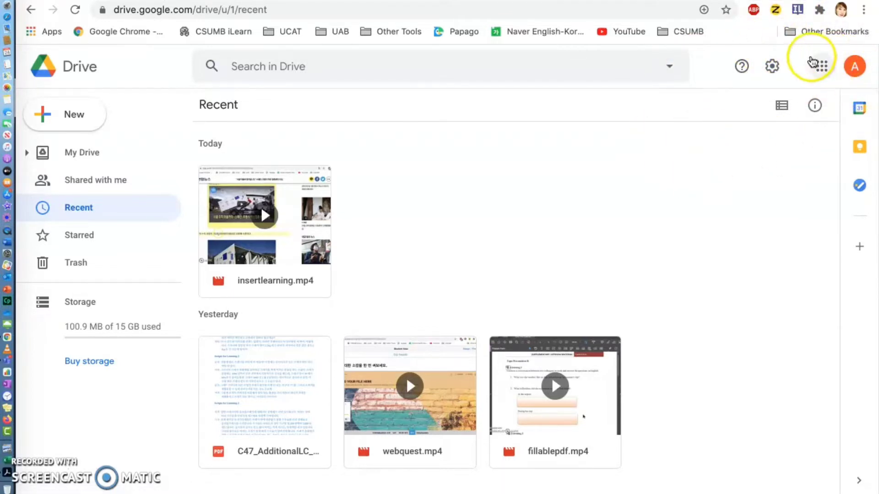
Upload C41_Combined_Scripts.pdf from the computer's recent files to My Drive and dismiss the upload notice
left_click(821, 68)
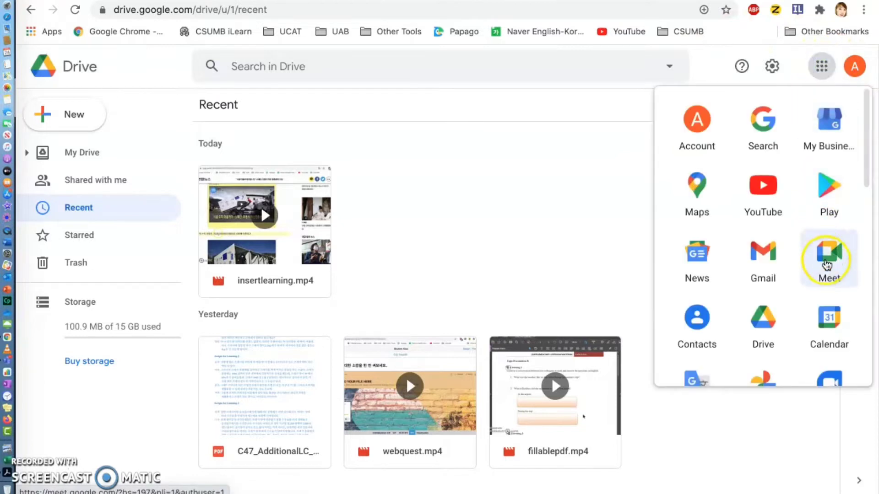
left_click(763, 318)
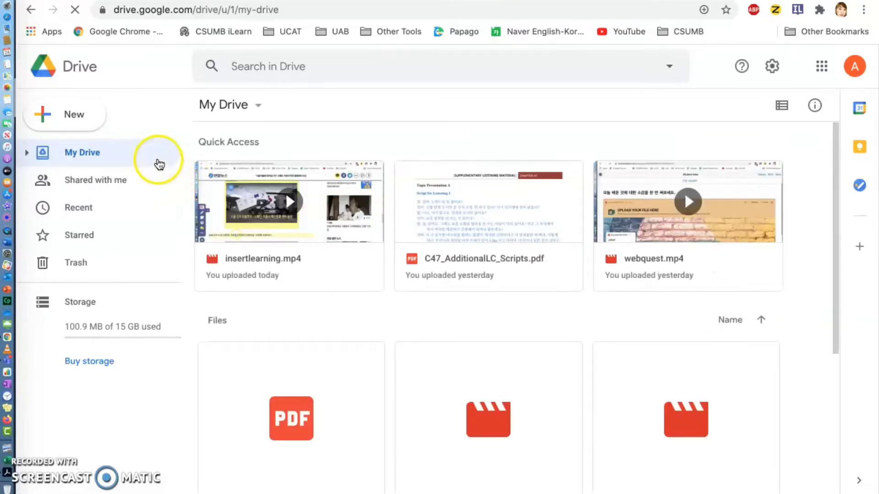
left_click(81, 115)
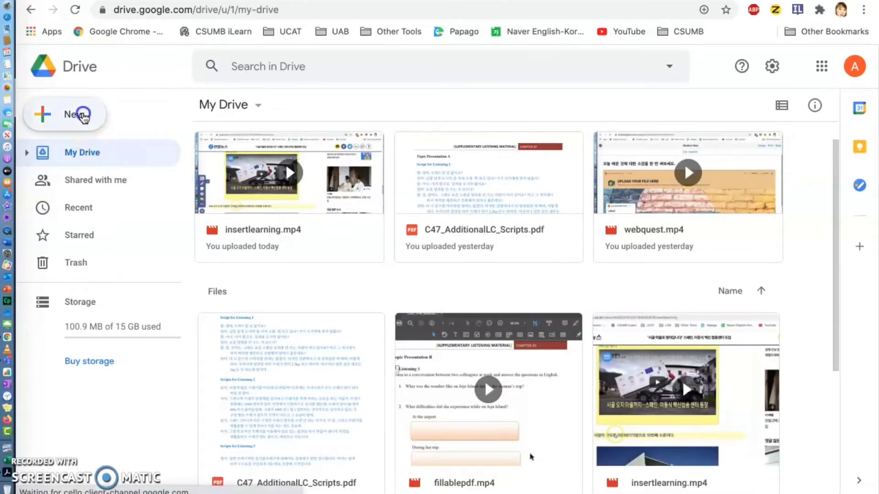
left_click(87, 152)
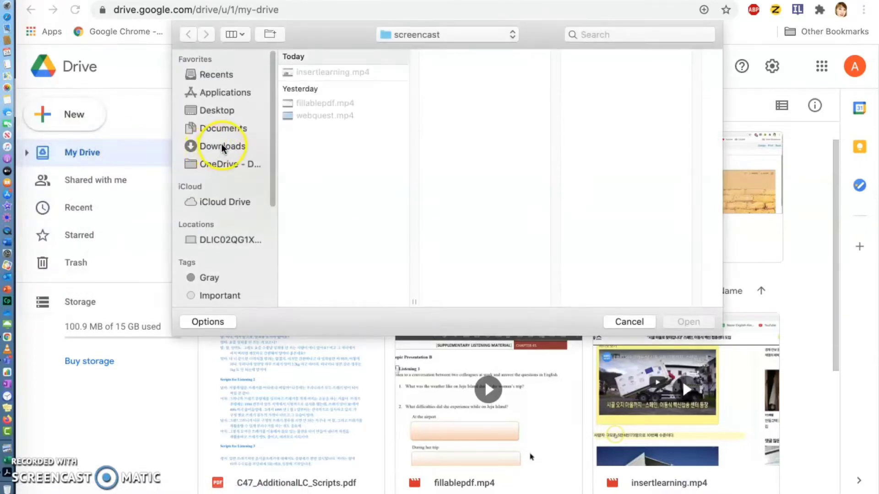
left_click(215, 75)
scroll(371, 174, "down", 5)
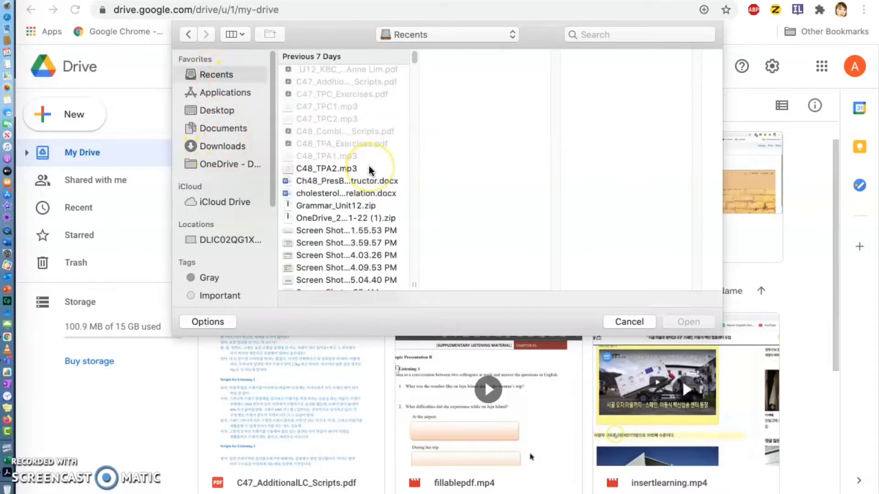
scroll(371, 170, "down", 10)
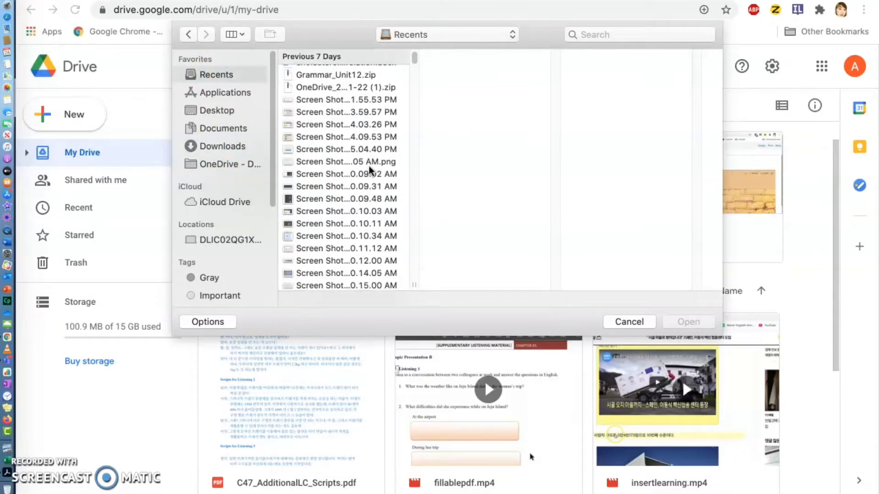
scroll(371, 171, "down", 5)
scroll(371, 171, "down", 15)
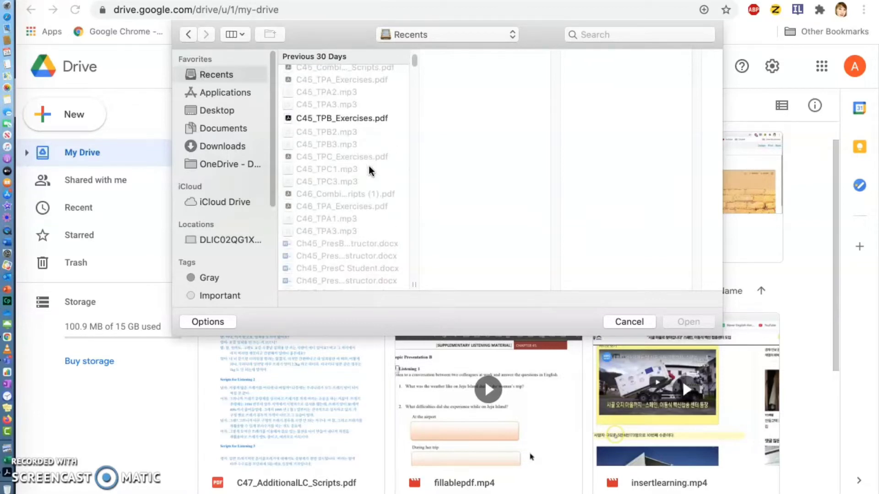
scroll(370, 170, "down", 15)
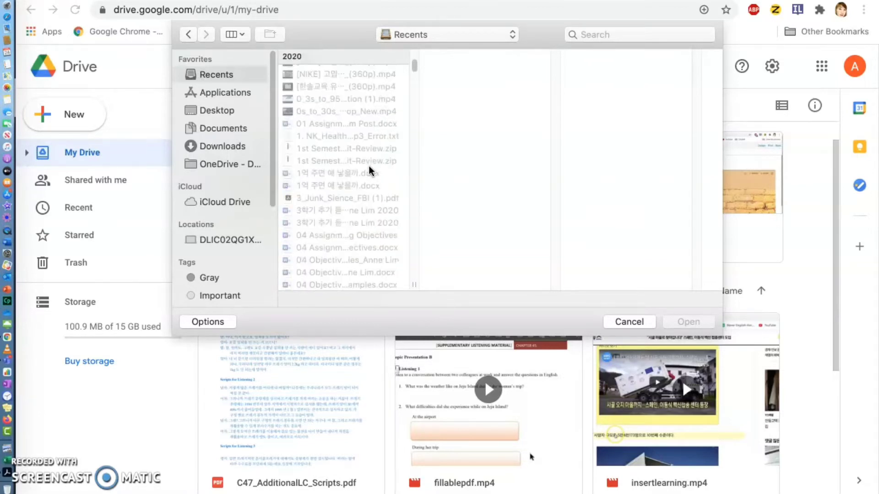
scroll(370, 171, "down", 20)
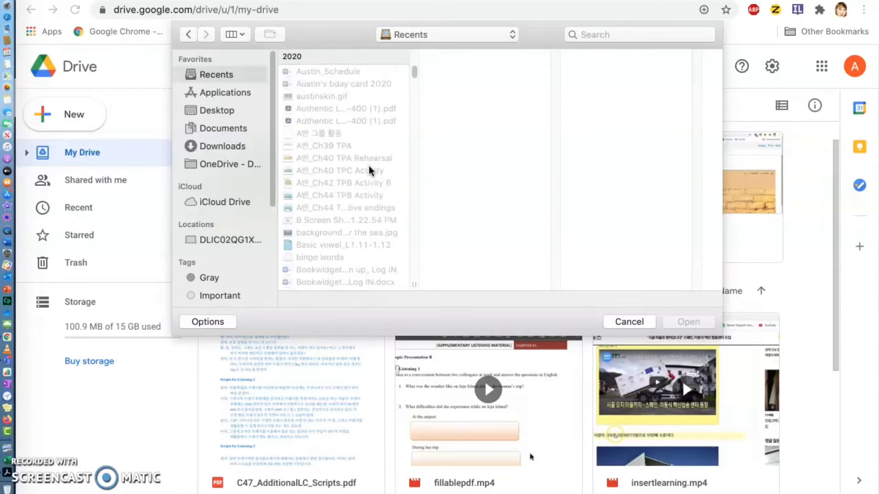
scroll(371, 171, "down", 15)
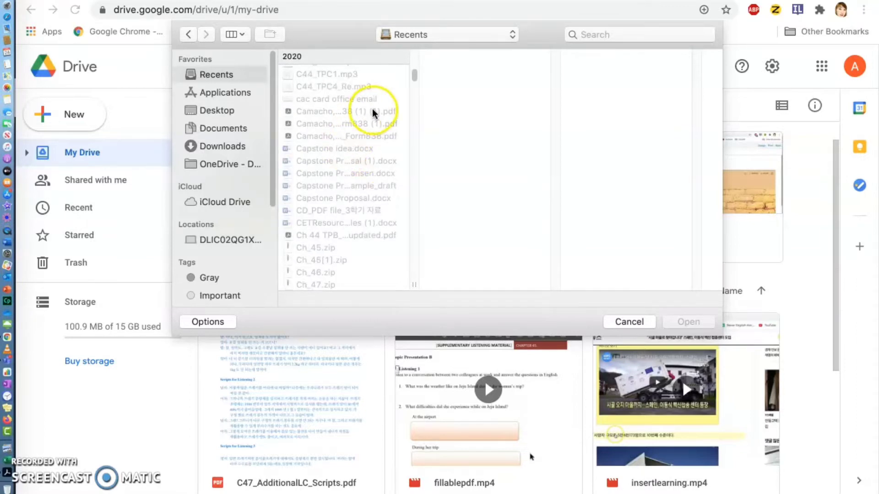
scroll(373, 114, "up", 5)
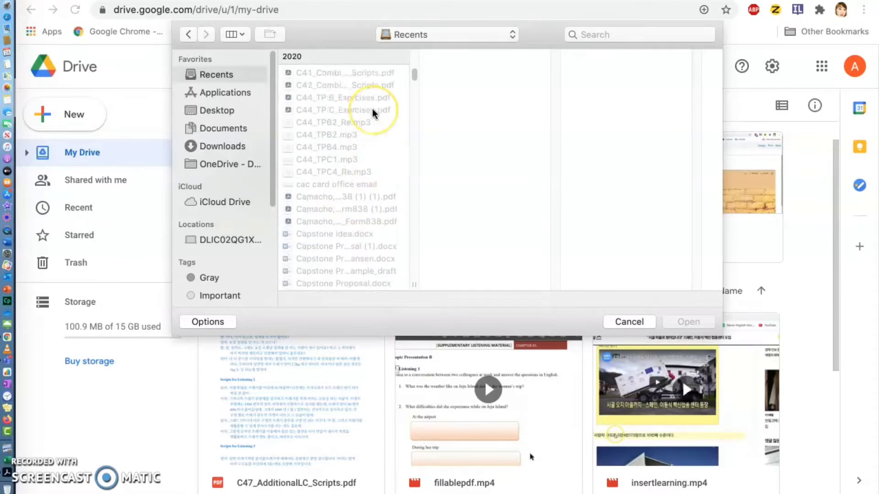
left_click(377, 79)
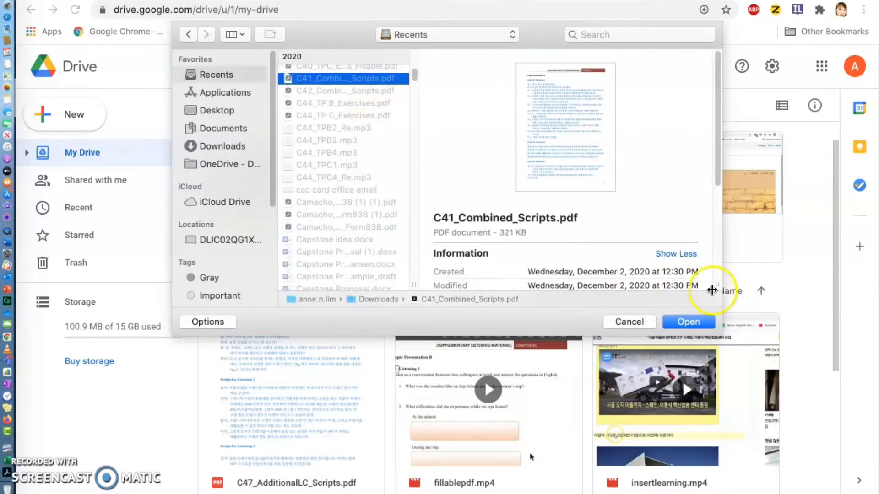
left_click(689, 320)
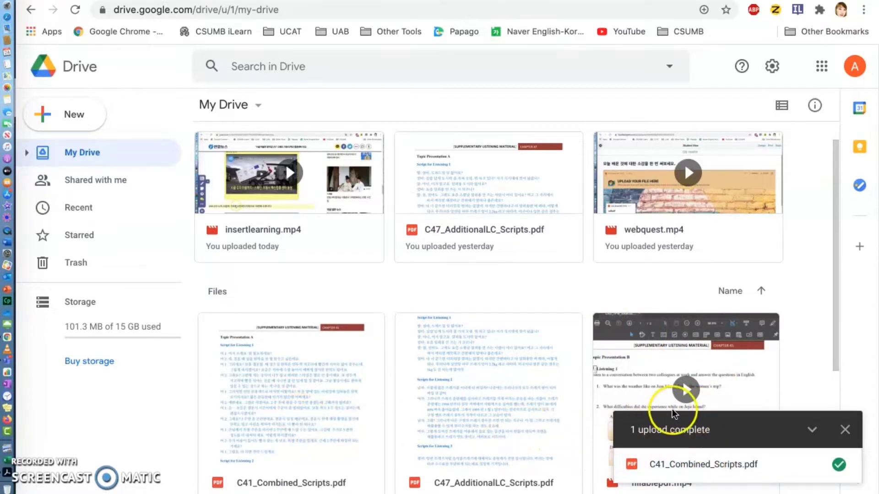
left_click(844, 432)
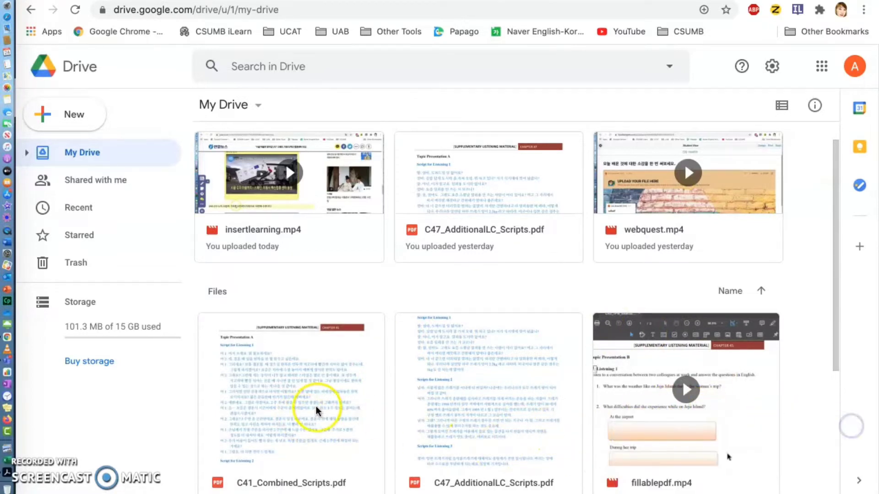
Open the uploaded C41_Combined_Scripts.pdf with Google Docs, dismissing the citations tip and hiding the document outline
scroll(312, 391, "down", 3)
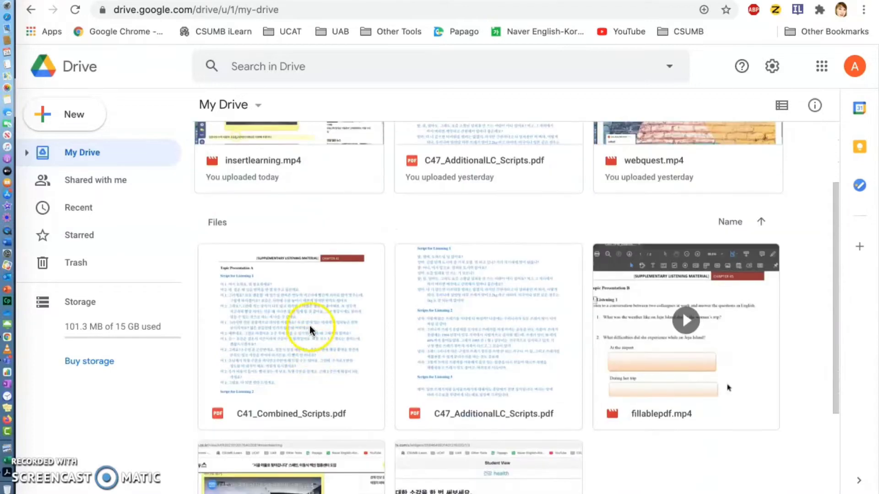
right_click(310, 330)
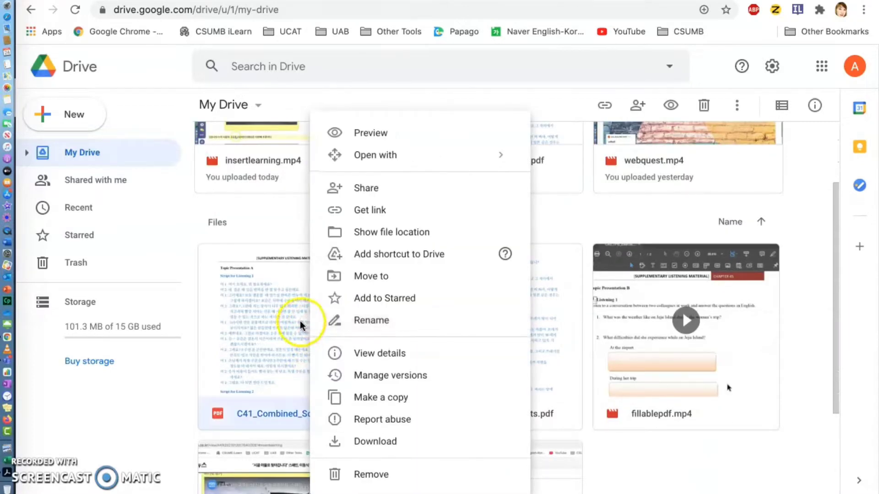
mouse_move(375, 160)
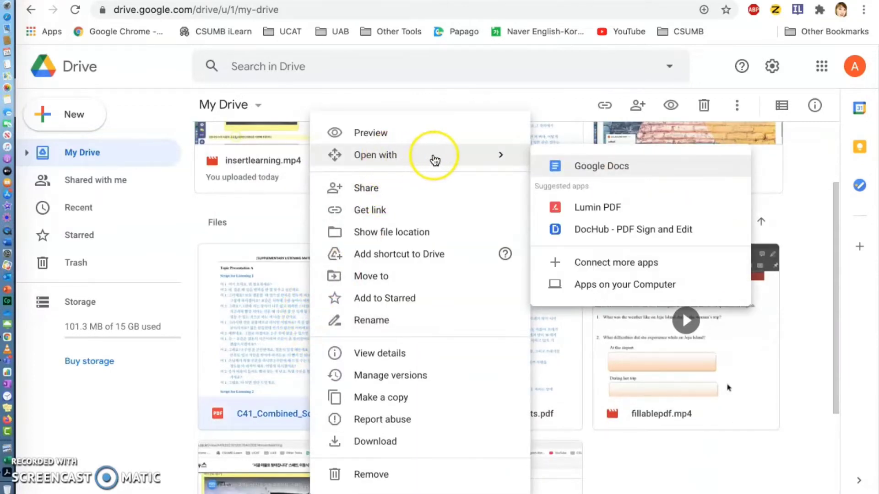
left_click(600, 168)
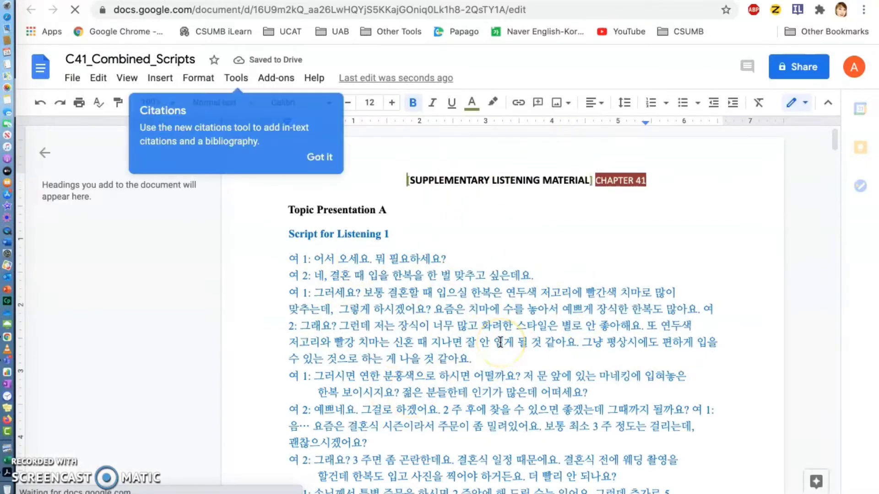
left_click(321, 158)
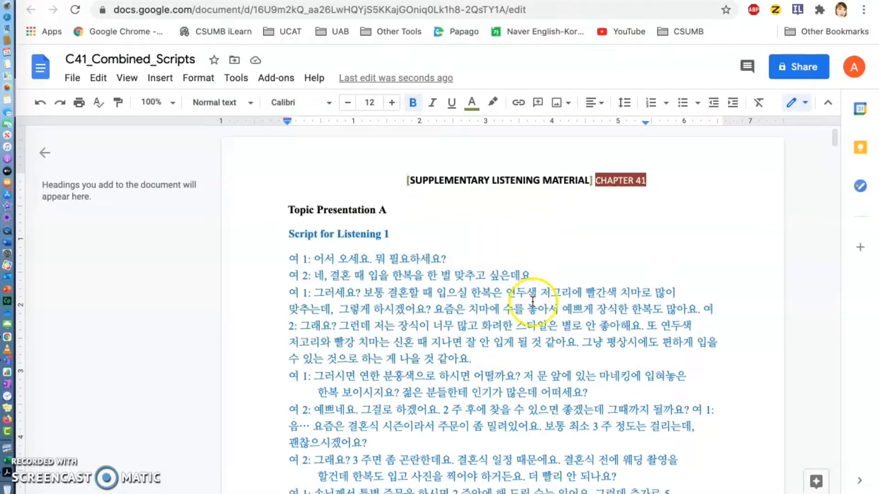
left_click(44, 153)
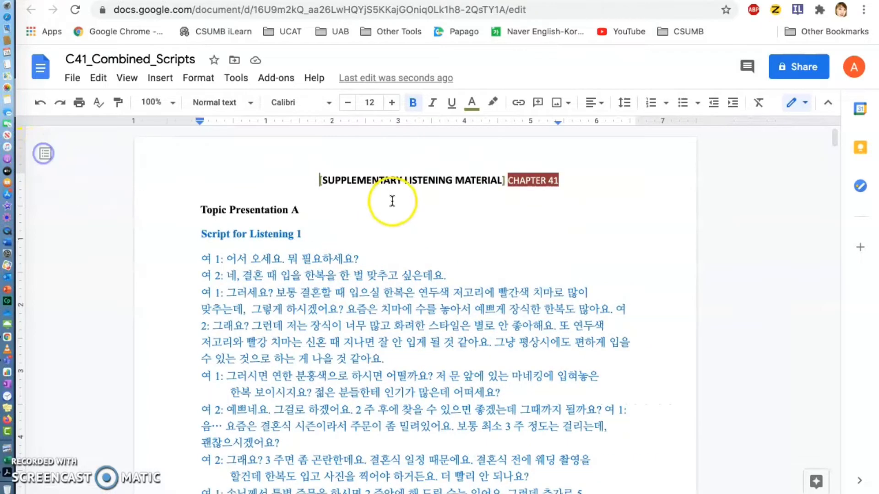
Publish the document to the web through the InsertLearning extension and make it a lesson
left_click(798, 10)
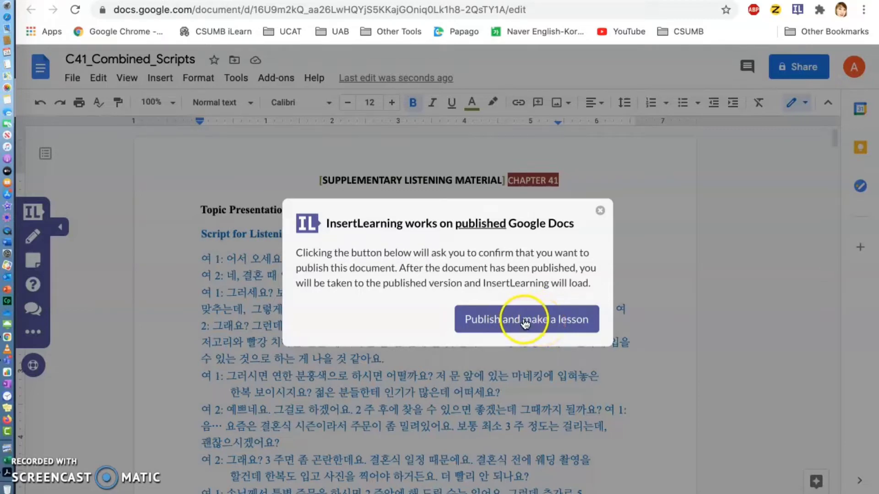
left_click(540, 322)
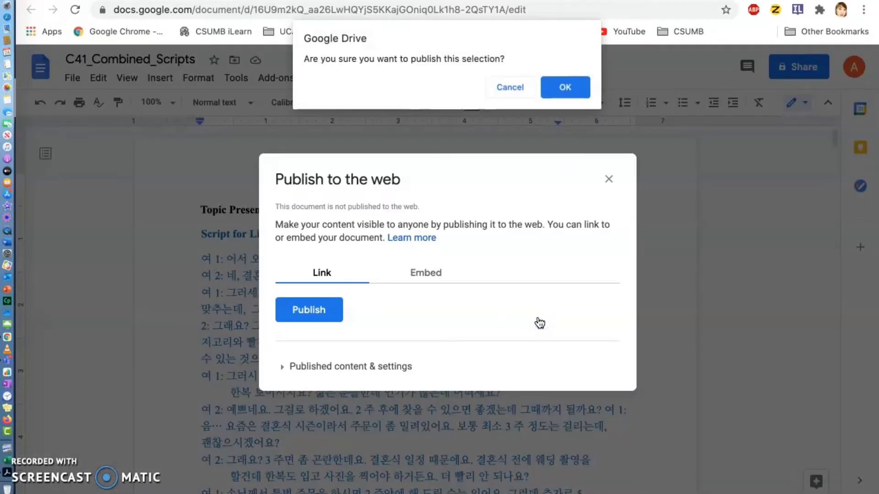
left_click(565, 88)
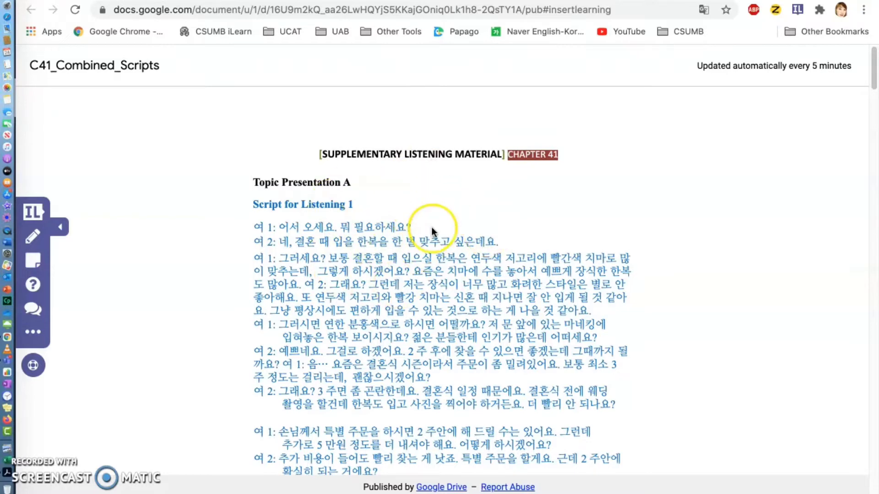
Insert a sticky note under the Topic Presentation A heading reading "학습목표" and, on the next line, "다음 스크립트를 읽고 문제를 풀어봅시다."
scroll(432, 227, "down", 1)
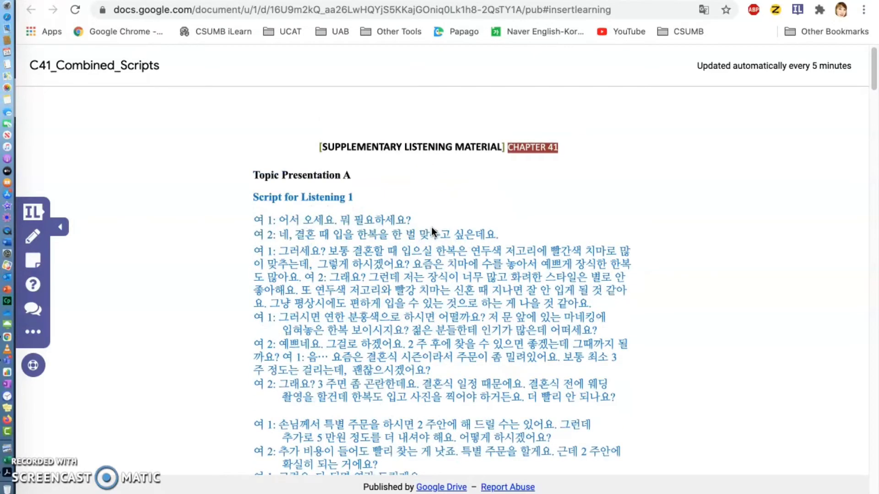
scroll(431, 227, "down", 1)
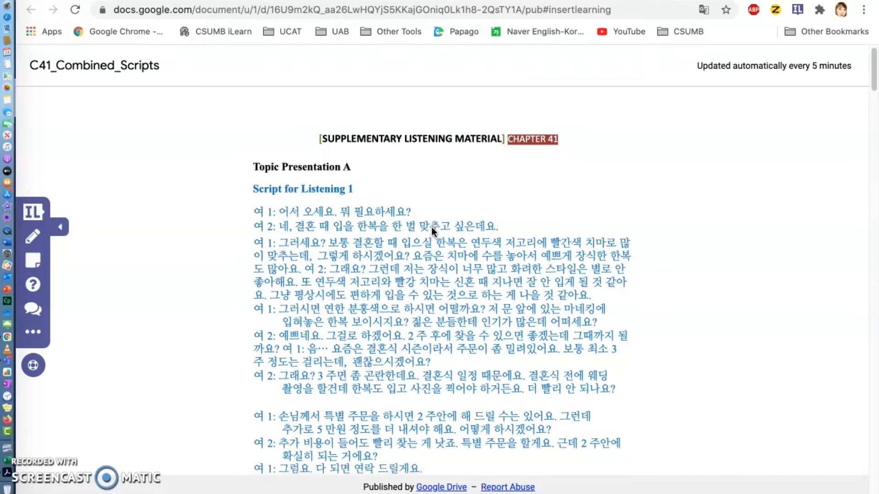
scroll(431, 227, "down", 1)
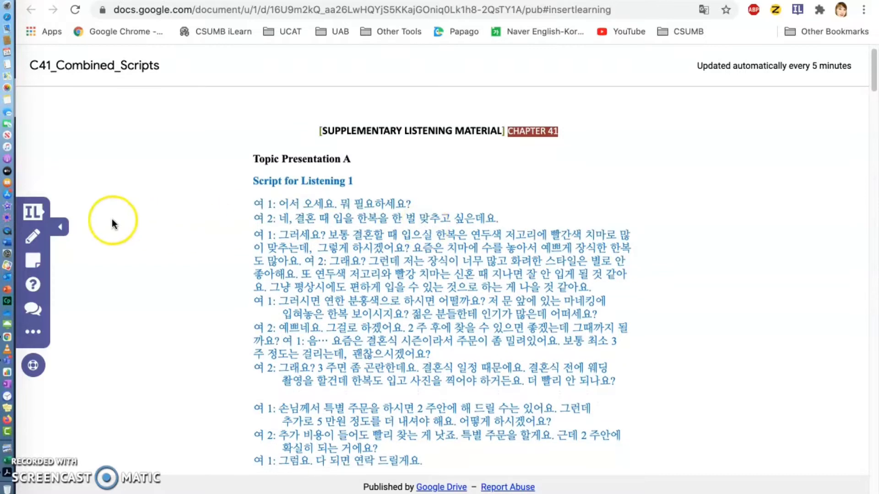
left_click(33, 260)
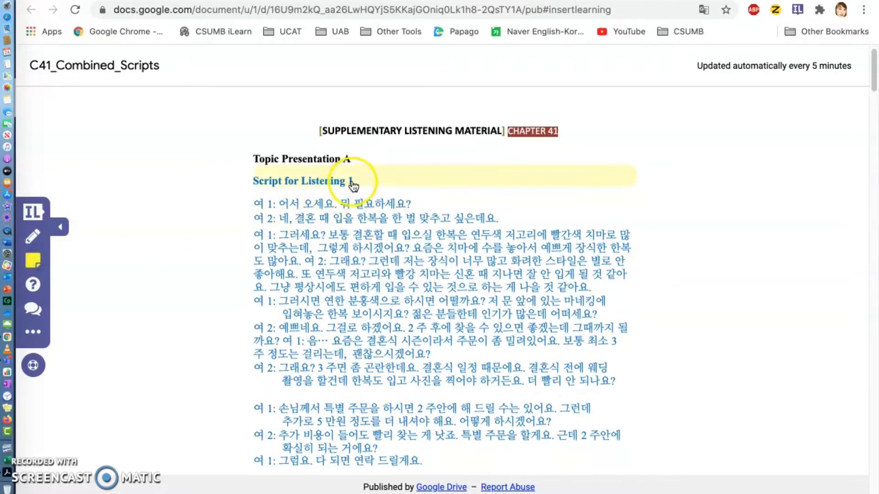
left_click(389, 153)
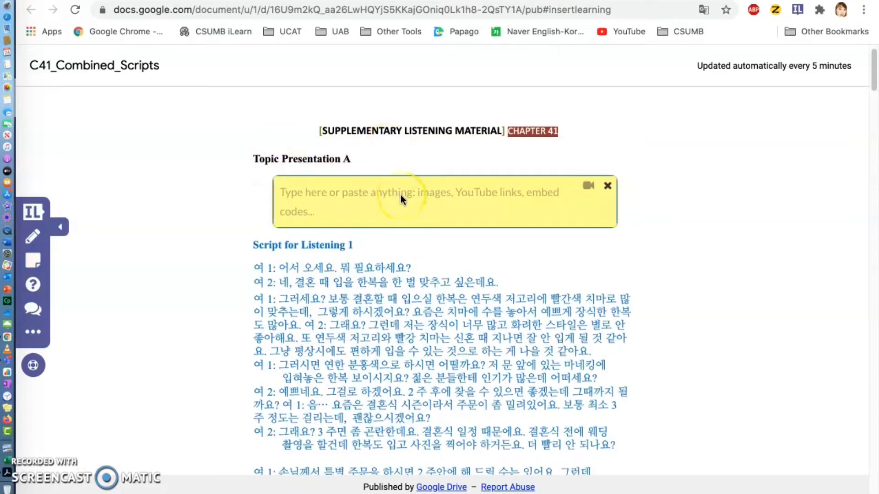
type("학습")
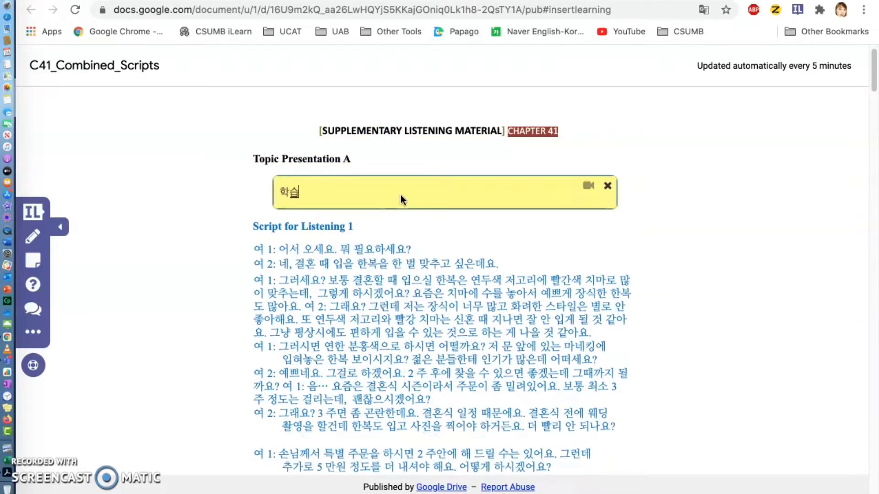
type("목표")
key("Return")
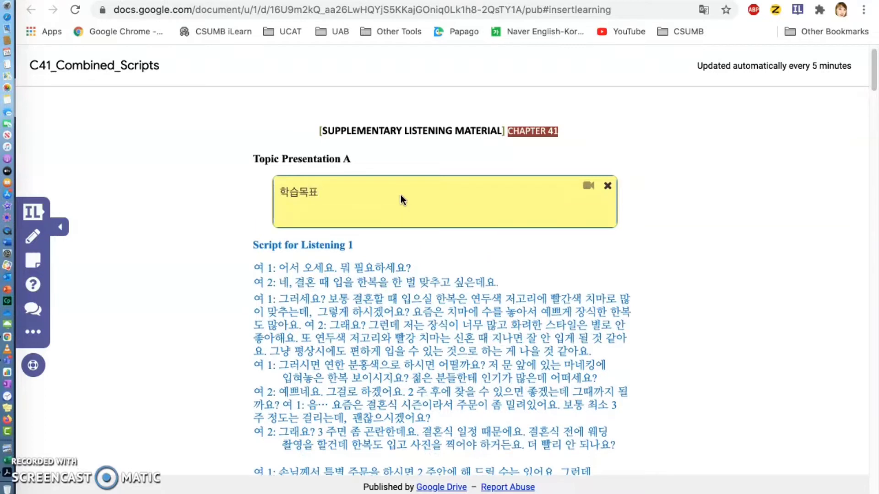
type("다음 실")
type("크립트를 읽ㄱ")
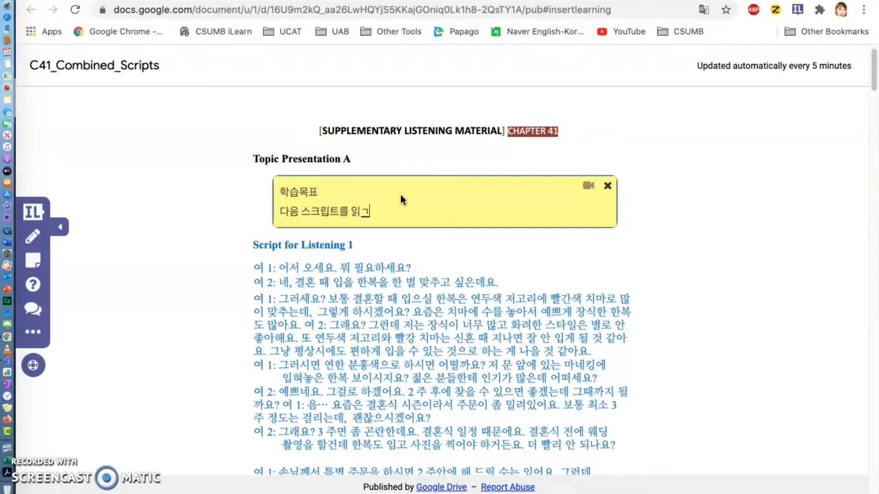
type("고 뭉제를 ㅍ풀어봅시다.")
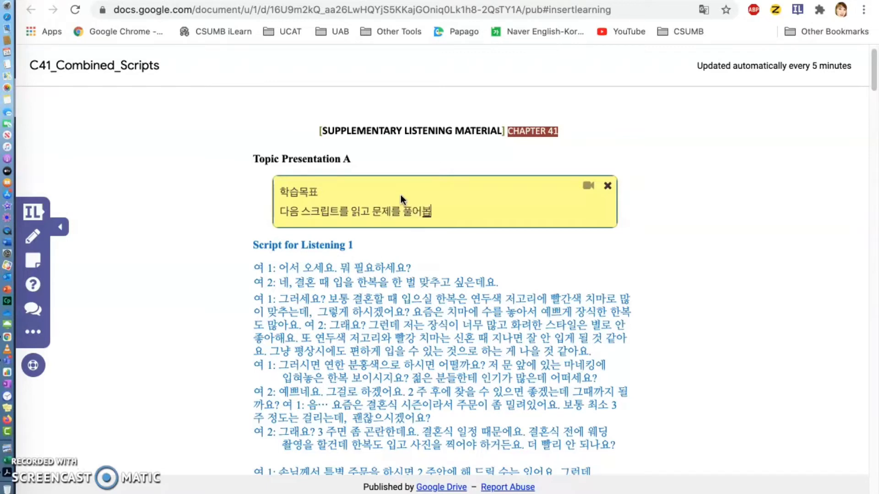
key("Return")
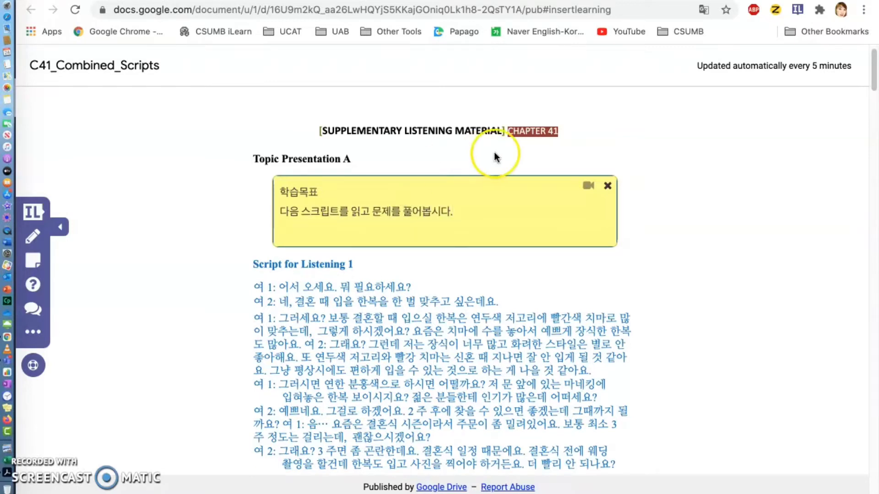
Record a short webcam video for the 학습목표 sticky note and use it in the note
left_click(590, 184)
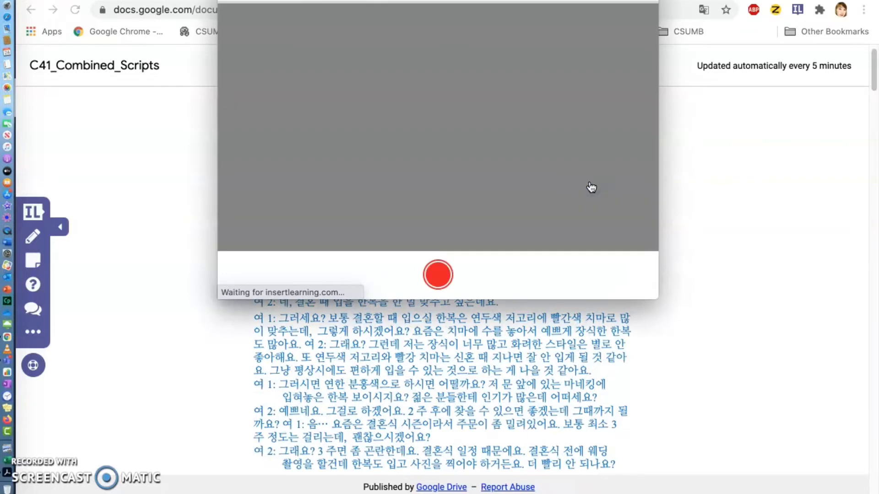
left_click(594, 171)
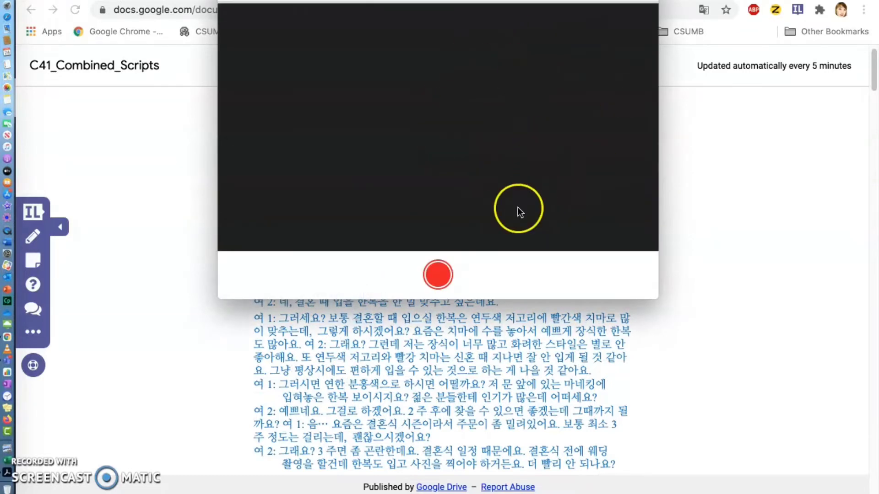
left_click(438, 275)
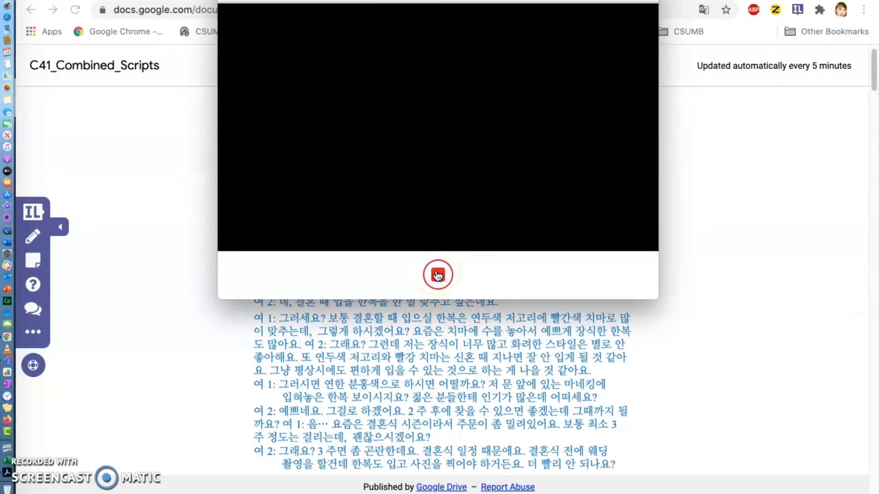
left_click(491, 41)
left_click_drag(336, 0, 538, 50)
left_click(650, 350)
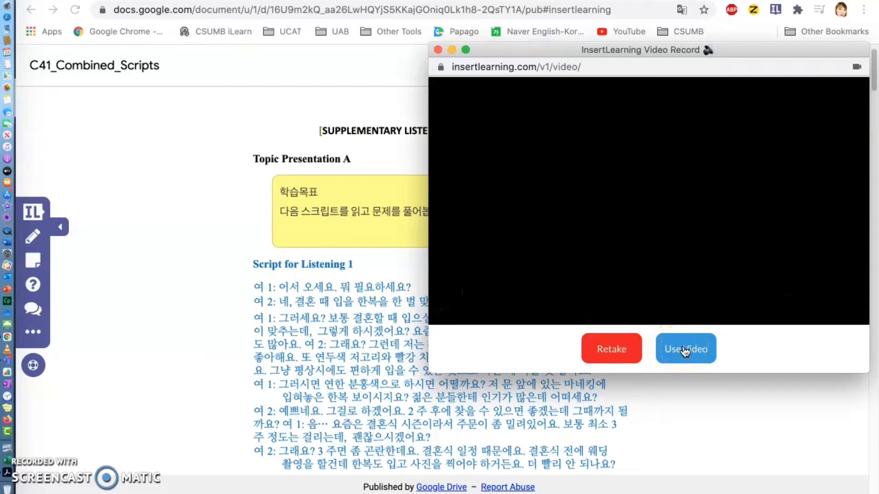
left_click(685, 350)
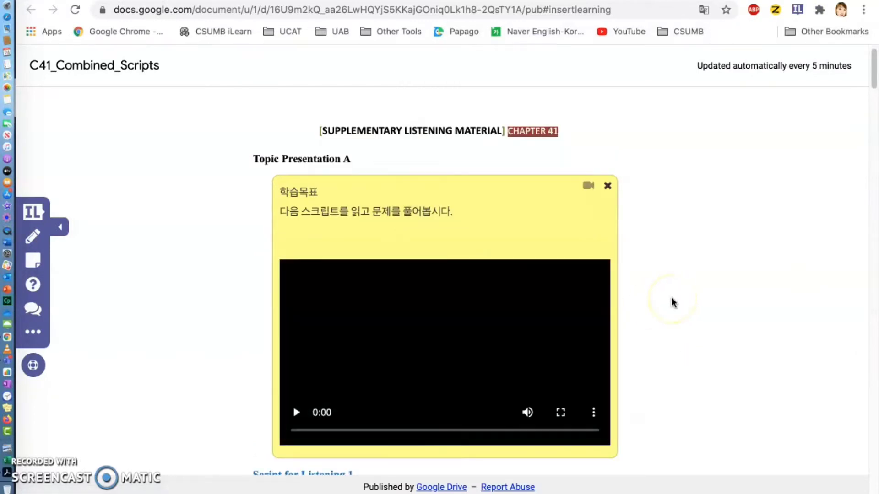
Create a question after the line ending "더 빨리 안 되나요?" in Script for Listening 1 with the stem "Identify the main idea of the text."
scroll(605, 271, "down", 3)
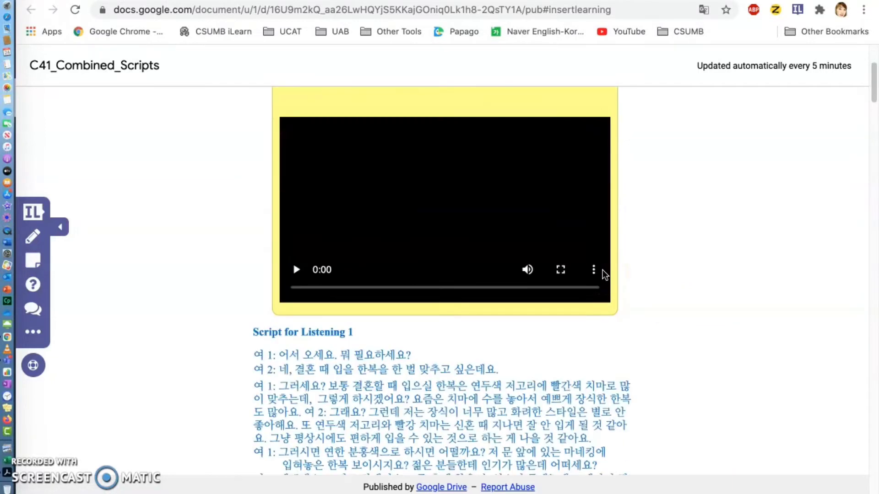
scroll(603, 270, "down", 5)
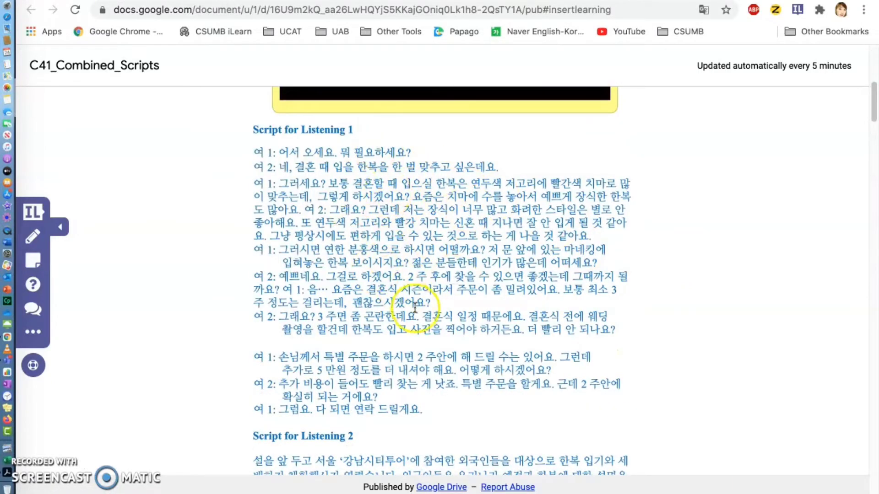
scroll(460, 315, "down", 1)
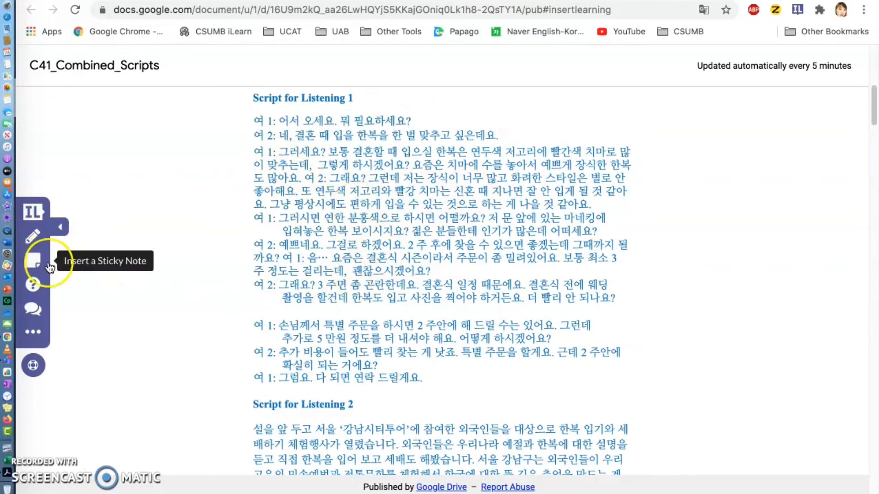
left_click(36, 285)
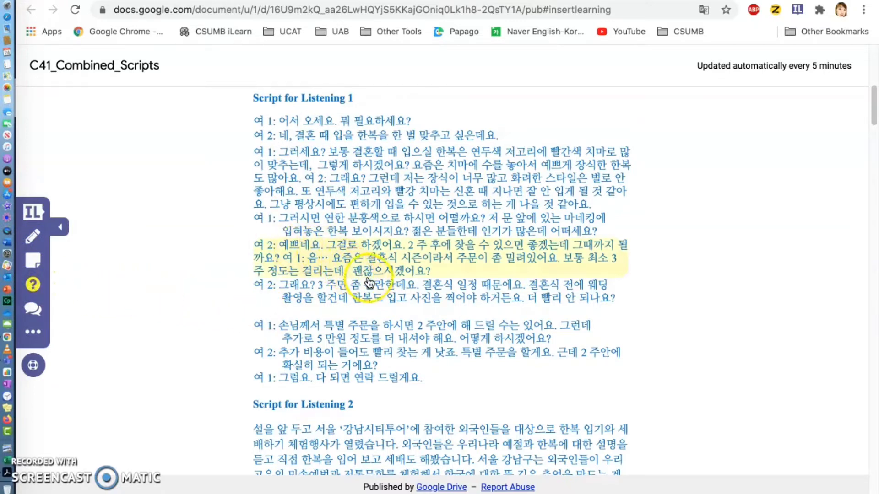
left_click(366, 296)
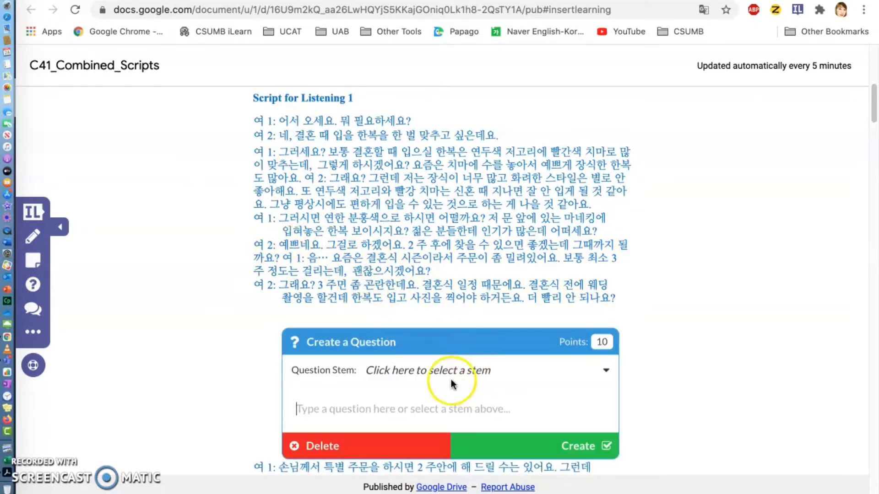
scroll(484, 371, "down", 3)
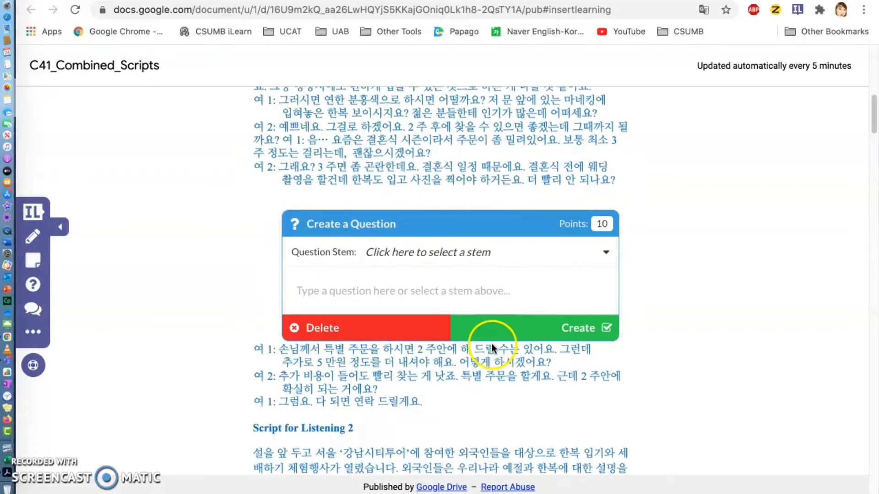
left_click(525, 248)
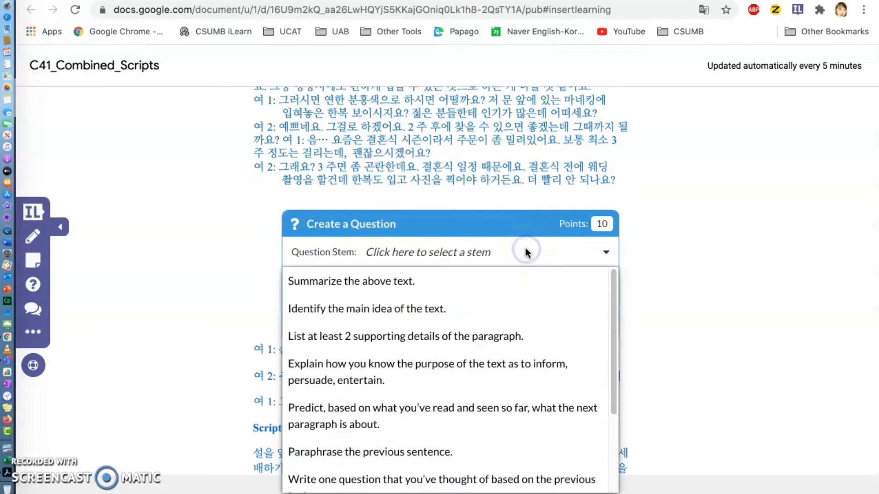
left_click(429, 309)
left_click(603, 327)
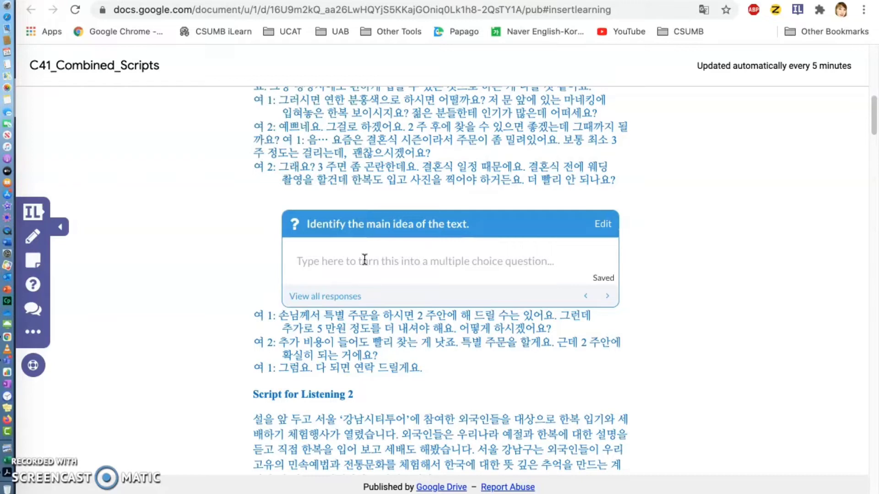
Turn the main-idea question into multiple choice with the answers "한복" and "문화", marking "한복" as correct
type("한복")
key("Return")
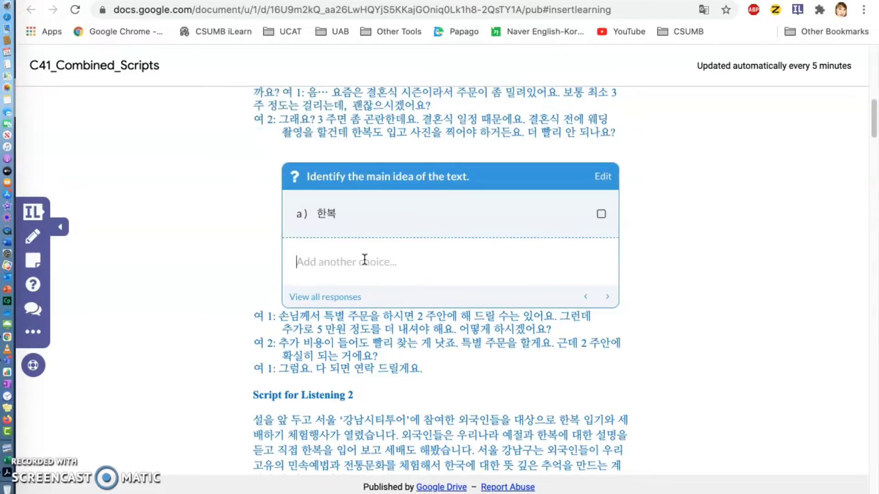
type("문화")
key("Return")
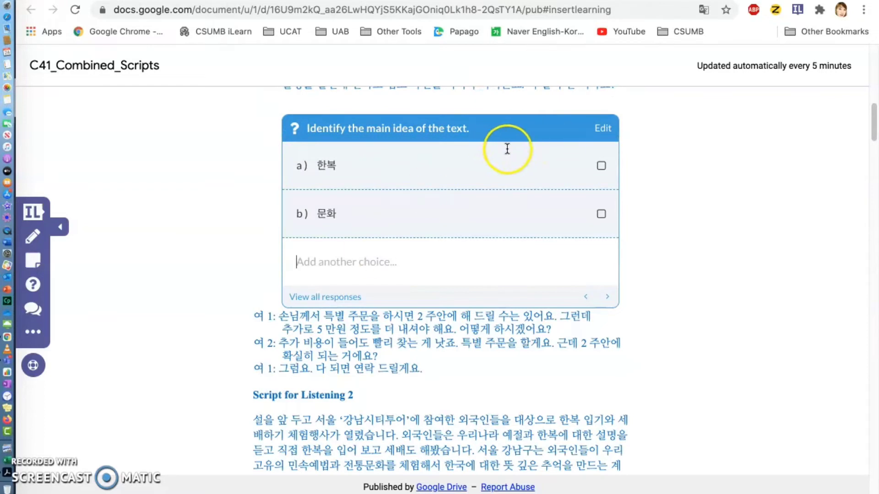
scroll(695, 182, "up", 1)
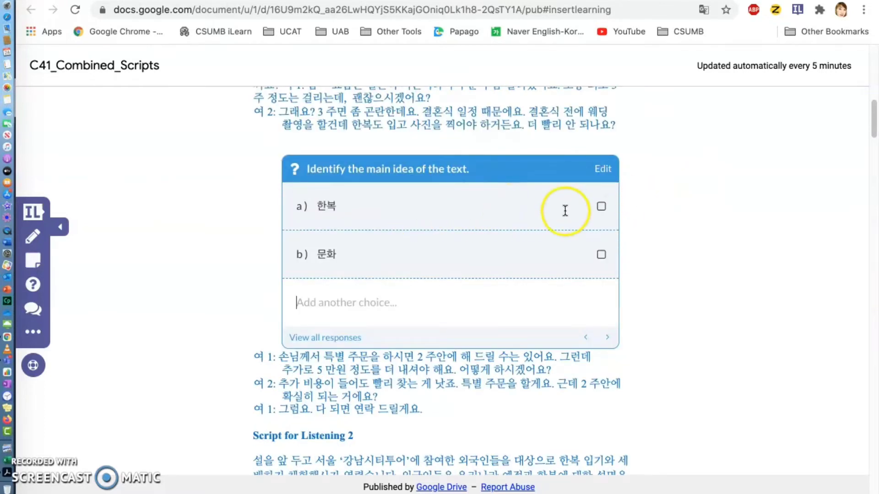
left_click(603, 208)
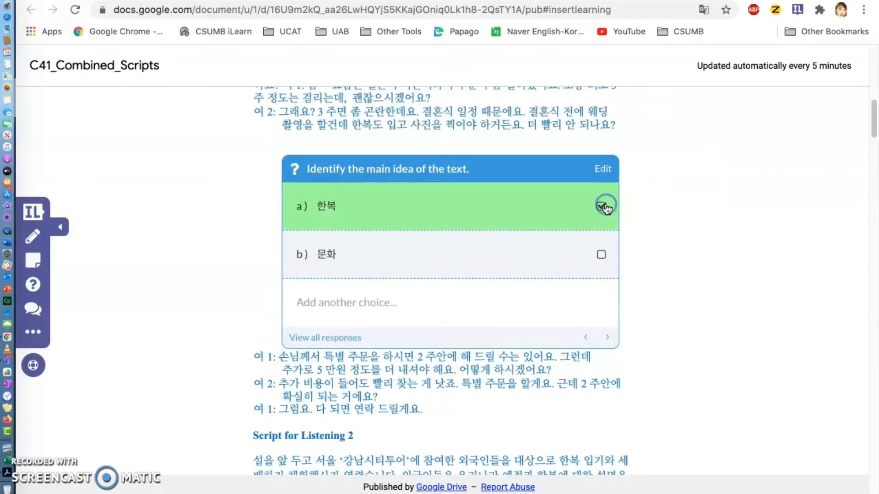
Insert an empty sticky note under the Script for Listening 3 heading
scroll(684, 247, "down", 1)
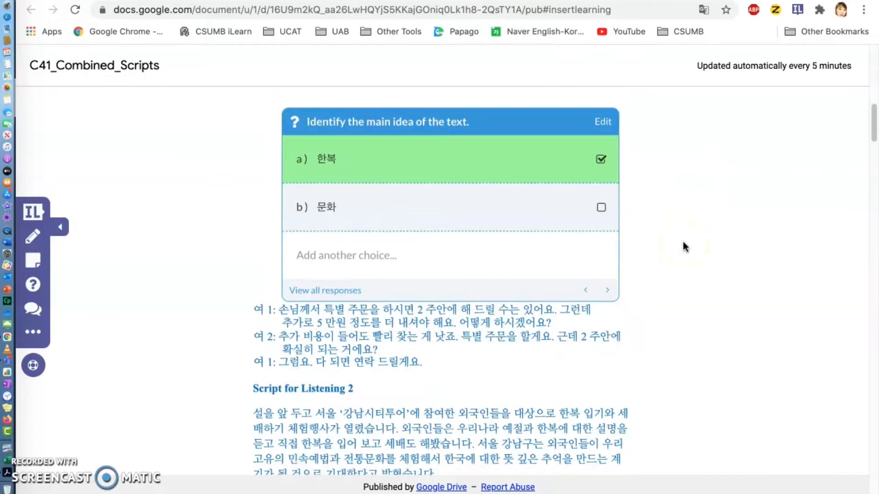
scroll(684, 246, "down", 2)
scroll(684, 247, "down", 2)
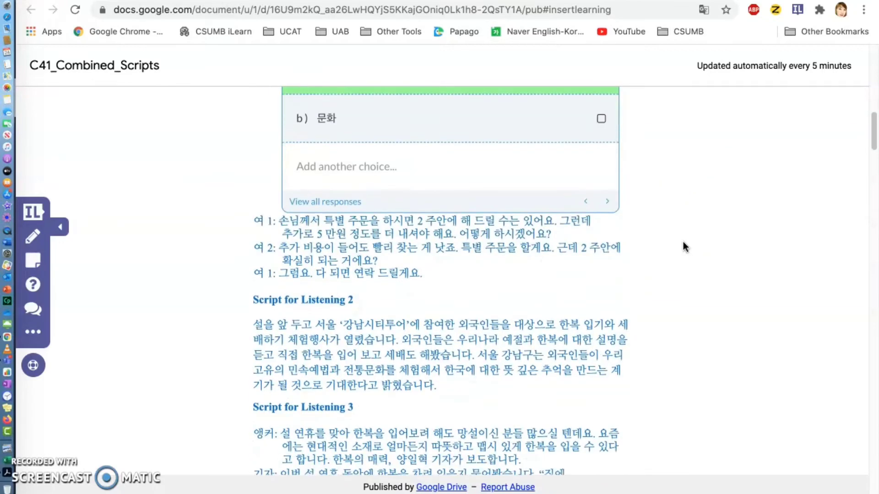
scroll(682, 242, "down", 1)
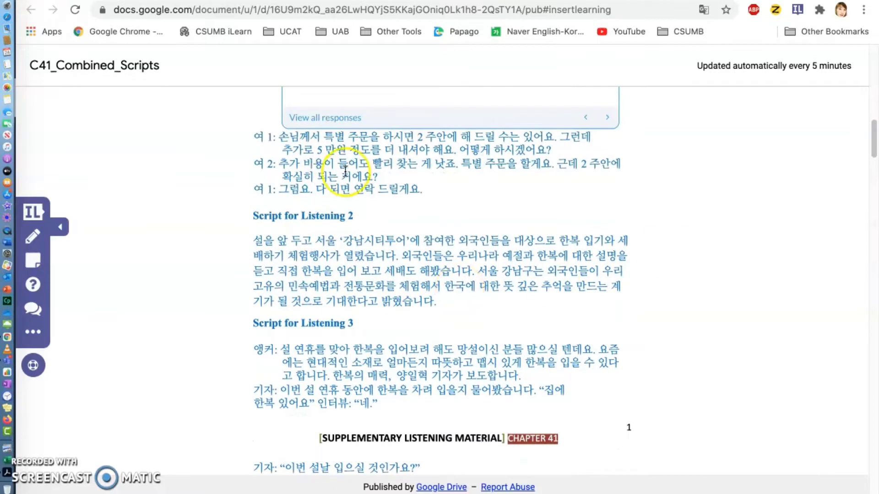
scroll(526, 284, "down", 1)
scroll(304, 275, "down", 1)
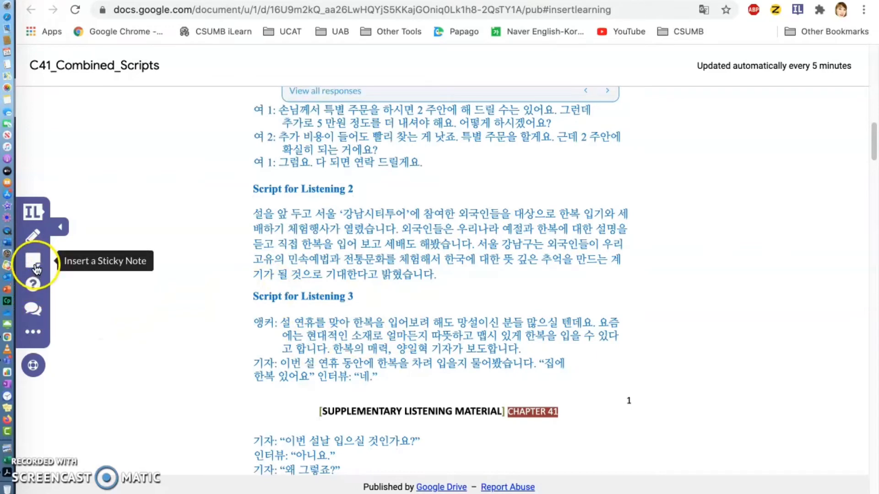
left_click(35, 263)
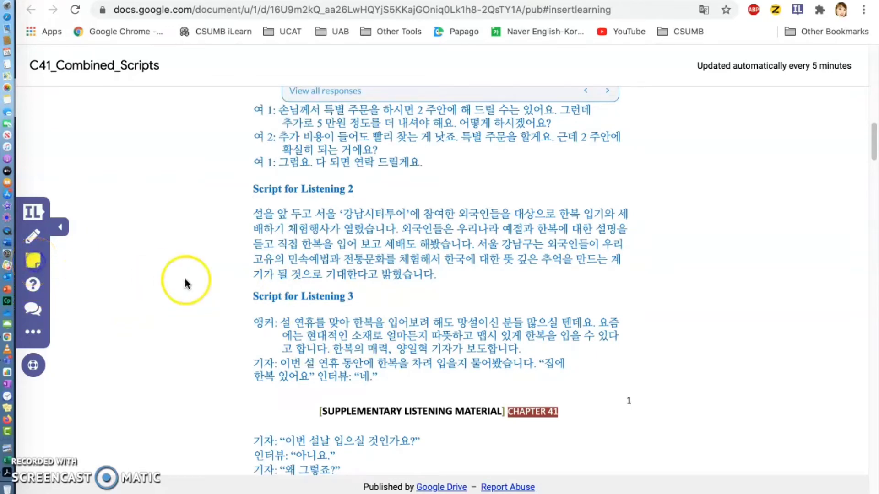
left_click(276, 295)
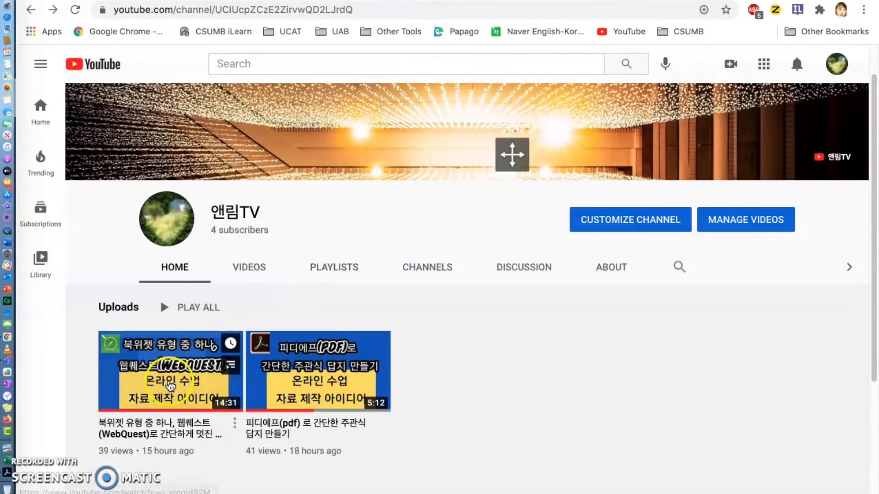
On the YouTube channel page, open the WebQuest (웹퀘스트) video, pause it and copy its share link
left_click(180, 377)
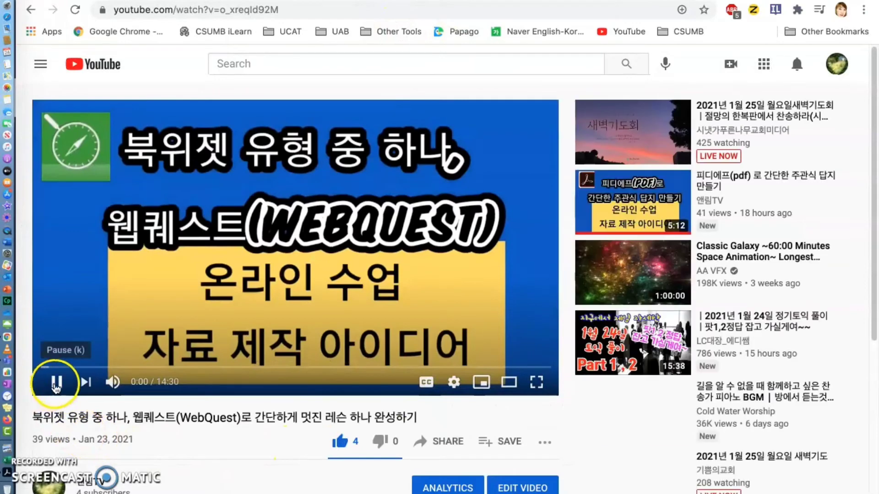
left_click(56, 386)
left_click(446, 441)
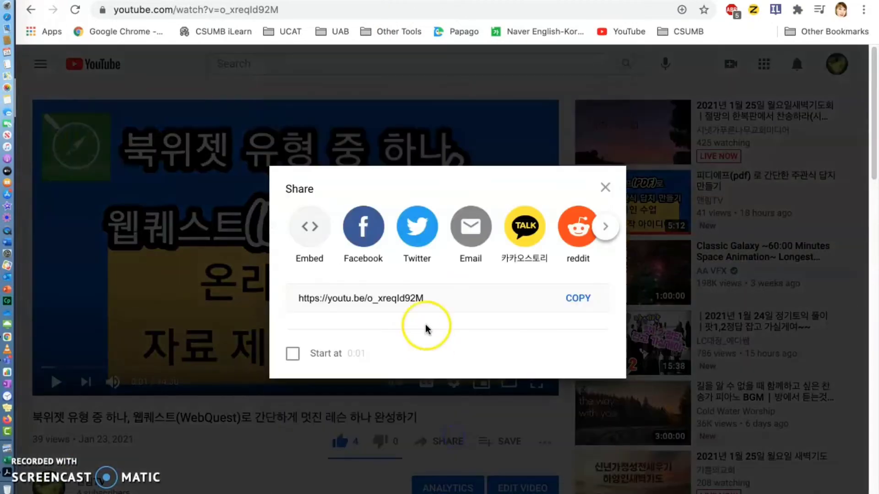
left_click(578, 298)
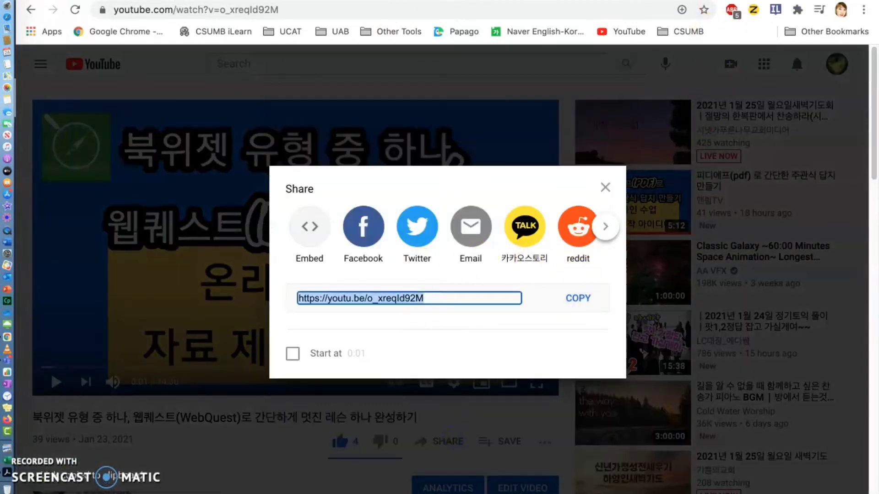
Back in the InsertLearning lesson, enter "비디오 보기" in the new sticky note and embed the copied YouTube video below it
key("ctrl+shift+Tab")
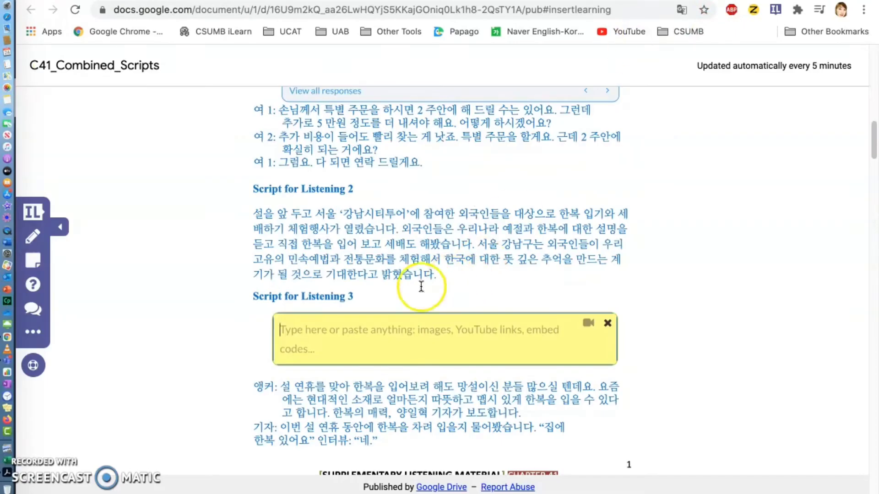
left_click(379, 341)
type("비디오 보기")
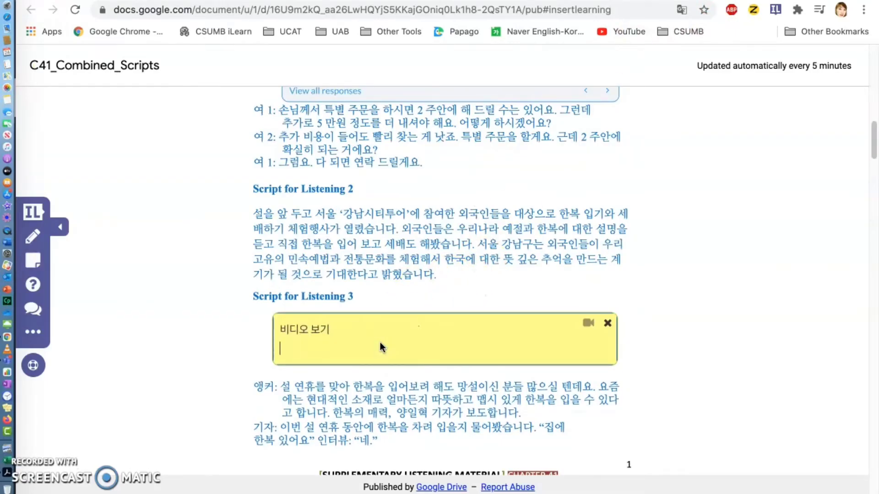
key("super+v")
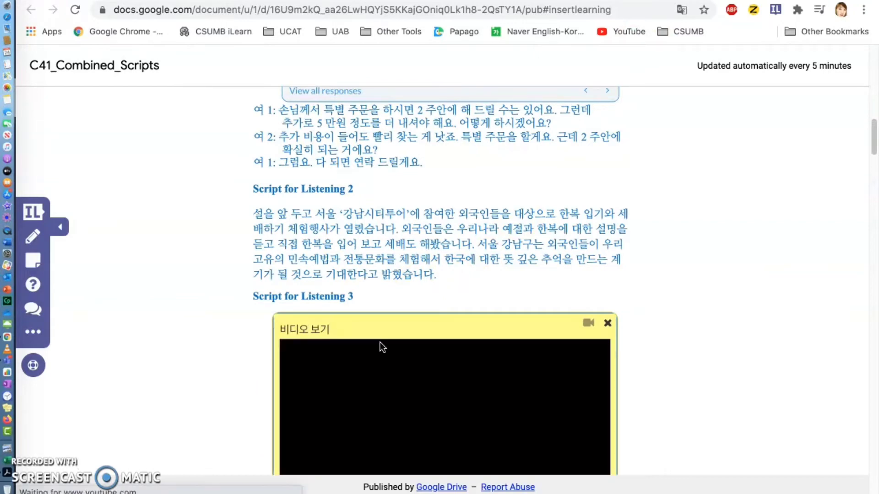
scroll(595, 293, "down", 3)
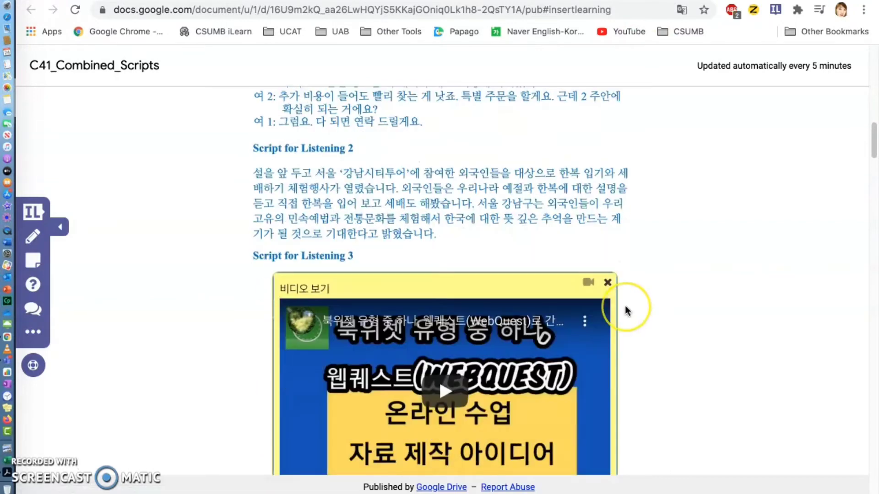
scroll(627, 311, "down", 2)
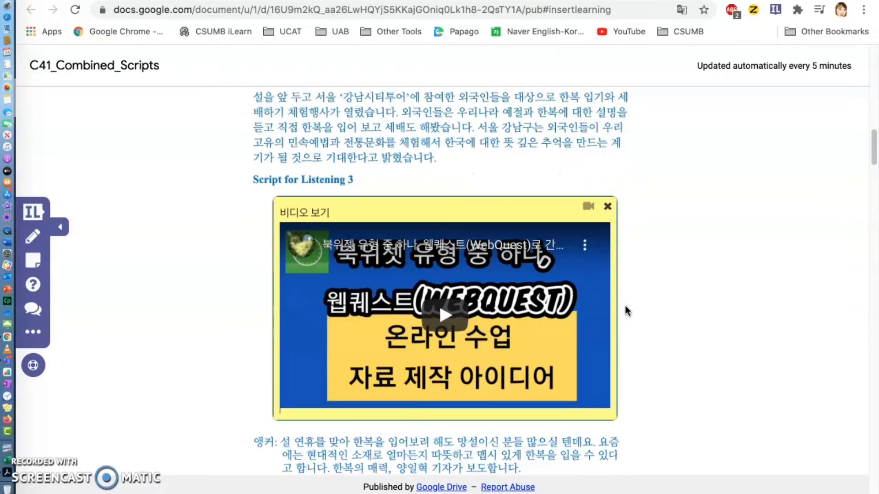
Insert a discussion below the reporter's opening lines in Script for Listening 3 with the topic "이 문화에 대해서 어떻게 생각하는 지 의견을 써봅시다."
scroll(348, 329, "down", 5)
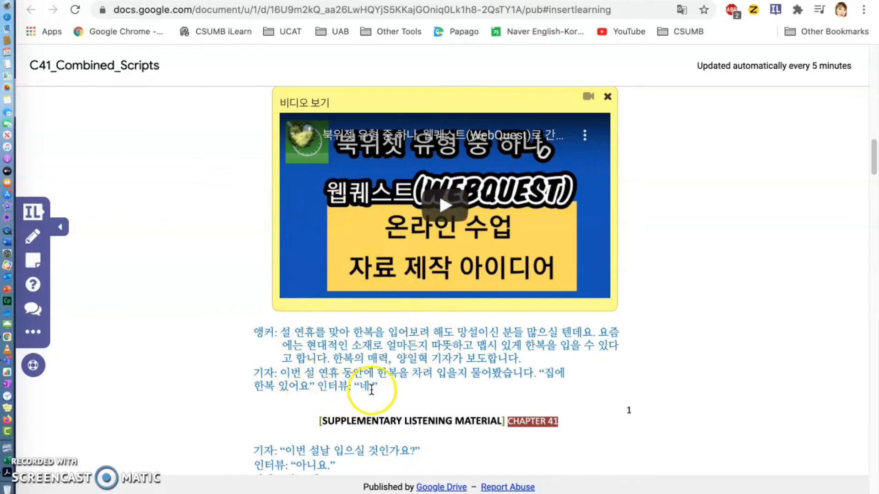
scroll(366, 389, "down", 1)
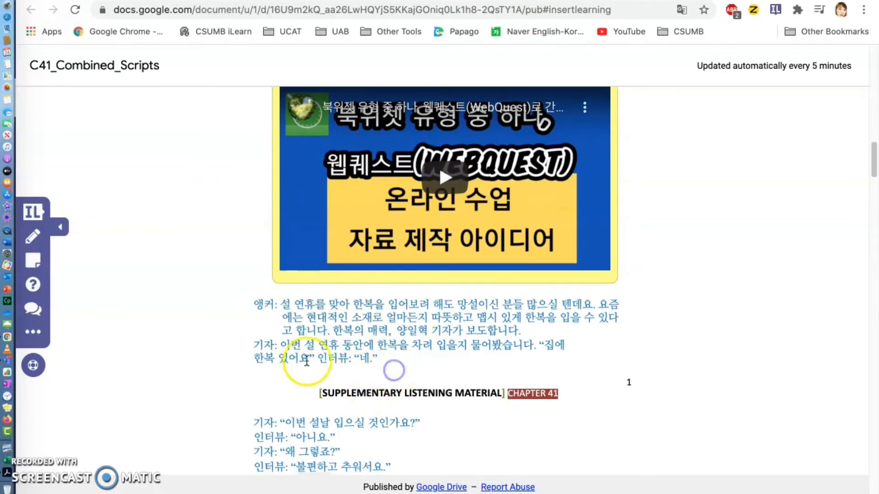
left_click(39, 312)
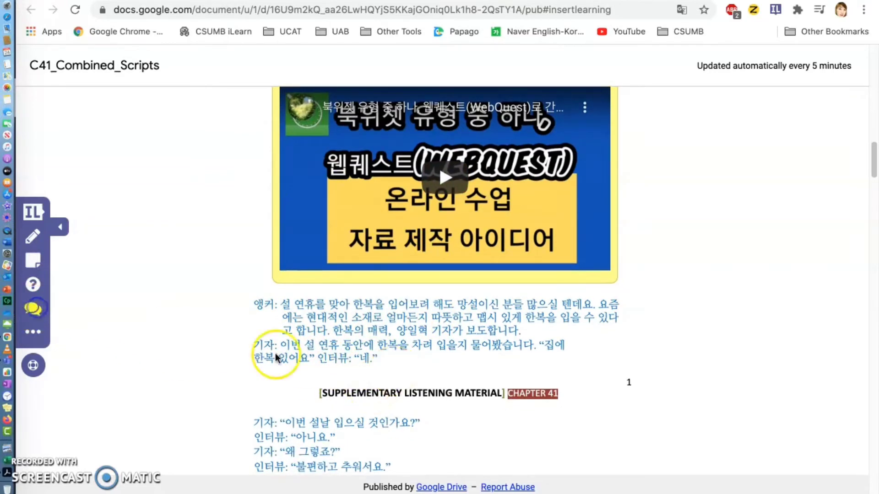
left_click(383, 363)
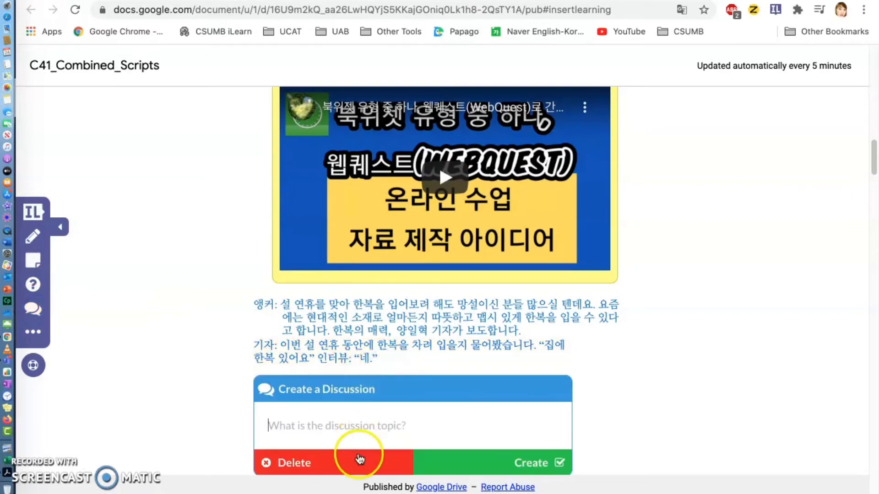
left_click(359, 430)
type("이 문화에 대해서 어떻")
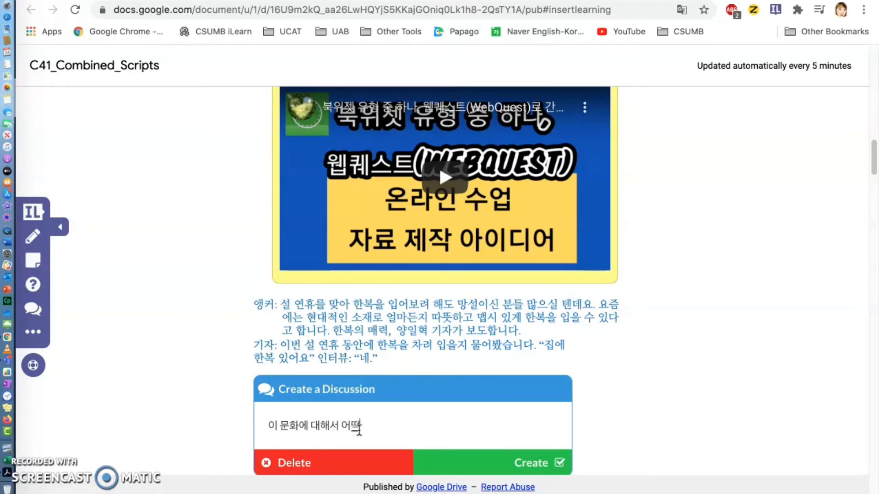
type("게 생각하는 지 의견을 써봅시")
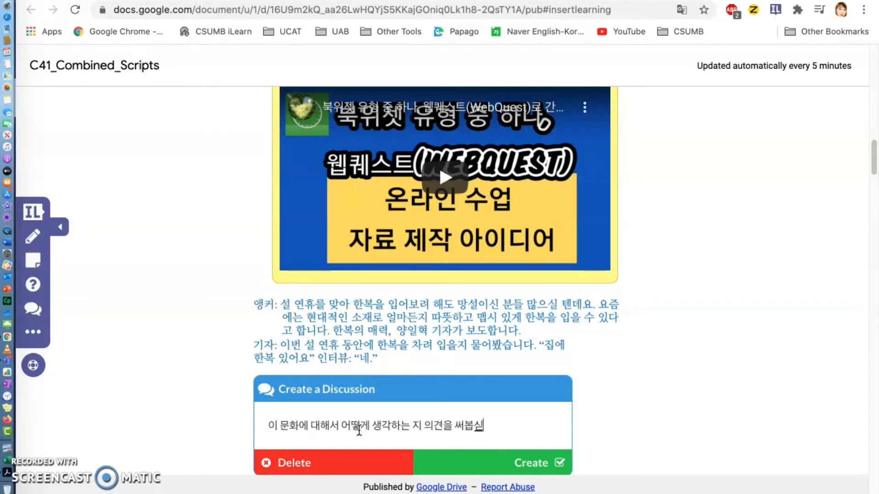
type("다.")
key("Return")
scroll(359, 430, "down", 1)
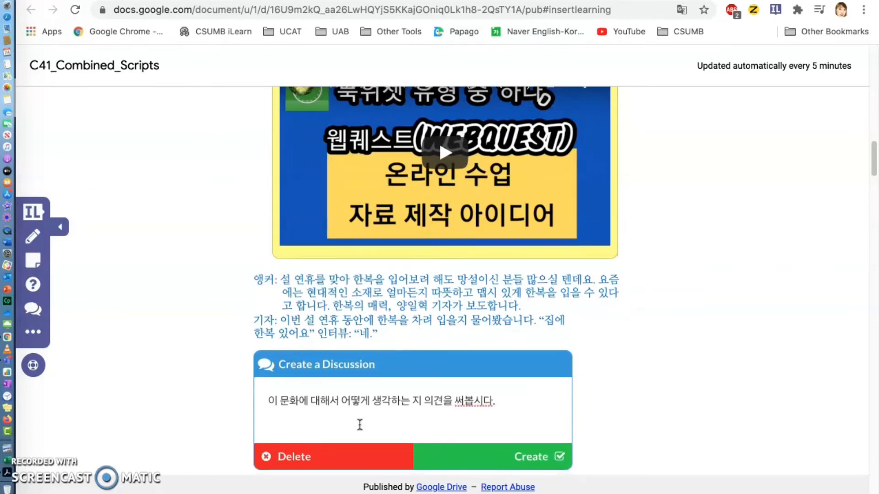
left_click(492, 456)
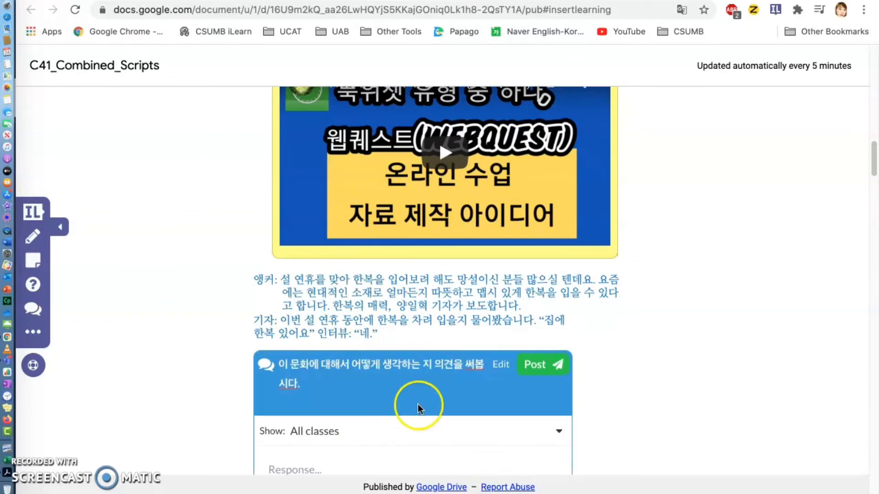
scroll(394, 389, "down", 5)
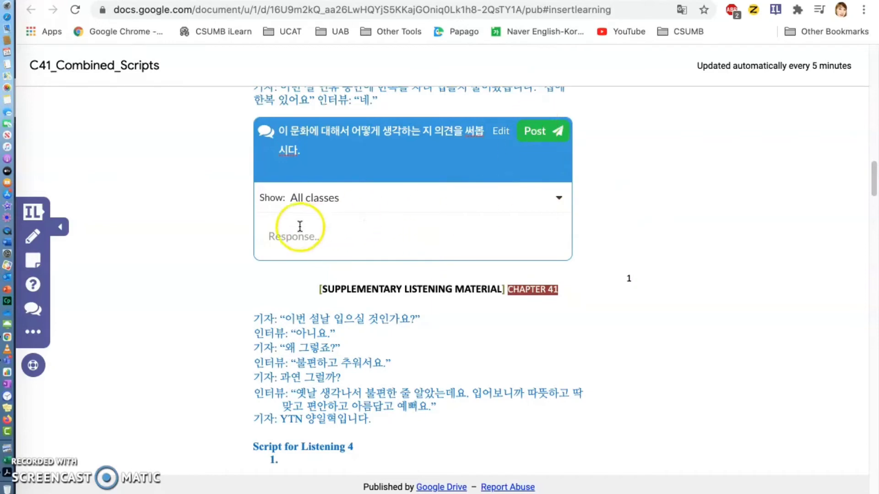
Highlight the word "연한" in the Script for Listening 1 dialogue
scroll(618, 235, "up", 15)
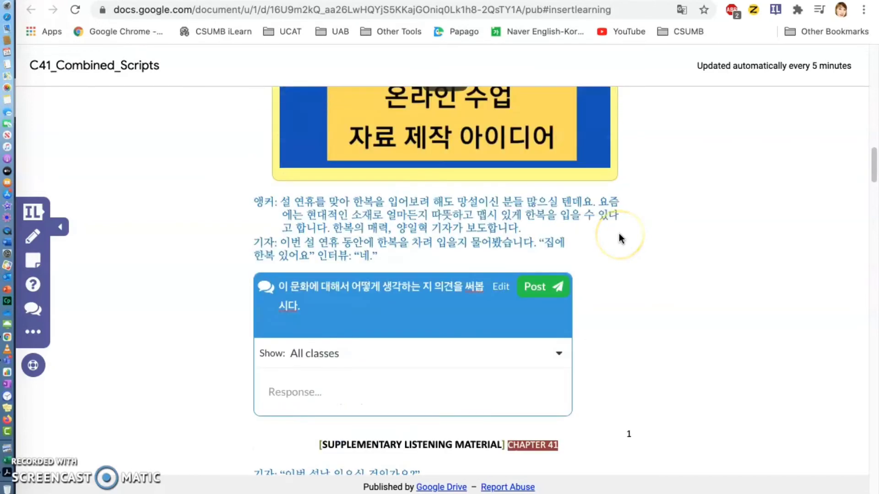
left_click(516, 252)
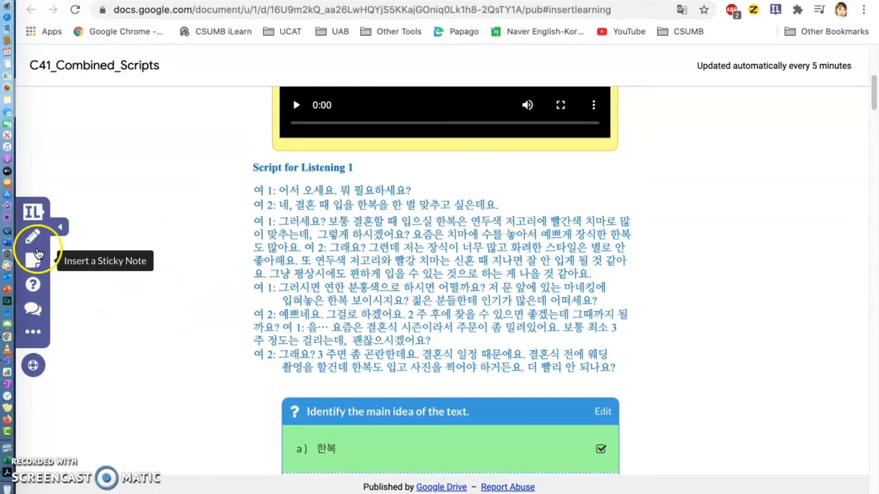
left_click(37, 240)
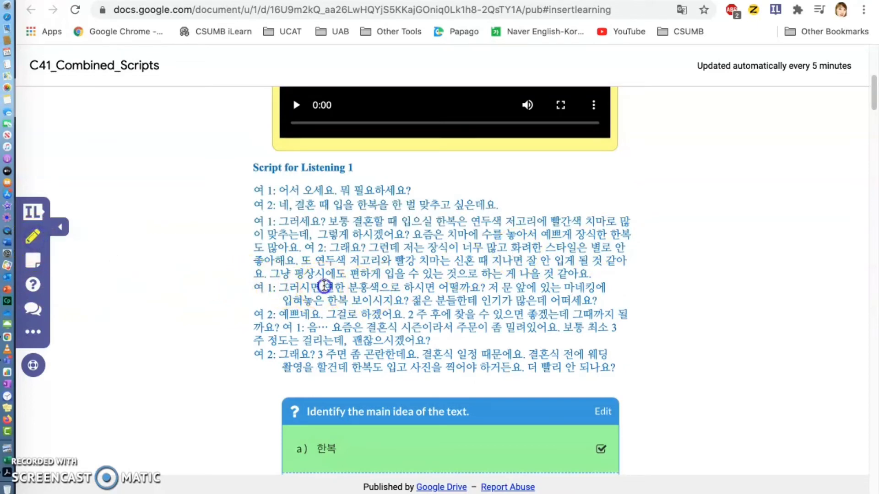
left_click_drag(338, 287, 338, 287)
left_click(339, 306)
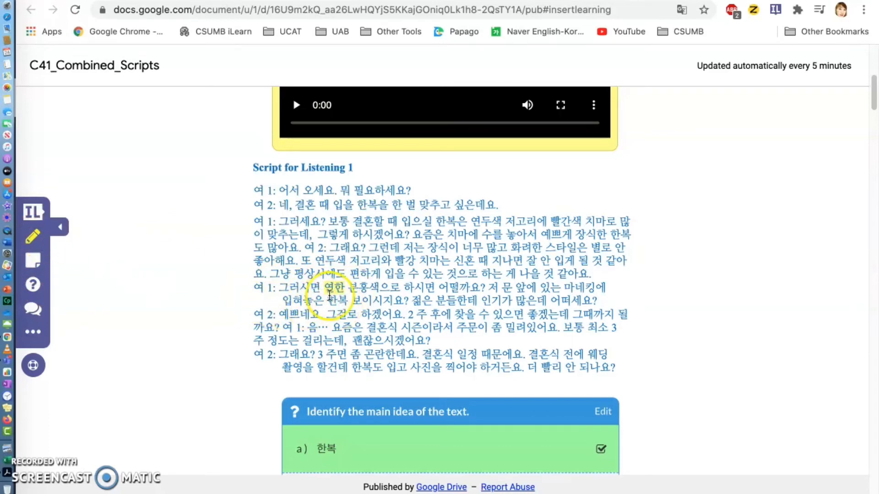
Attach the comment "light" to the highlighted word "연한"
left_click(338, 287)
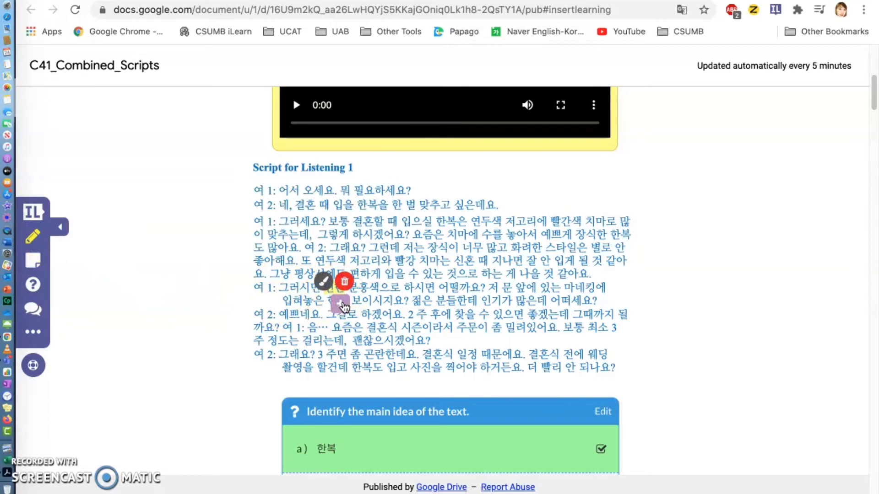
left_click(341, 304)
left_click(463, 246)
left_click(520, 323)
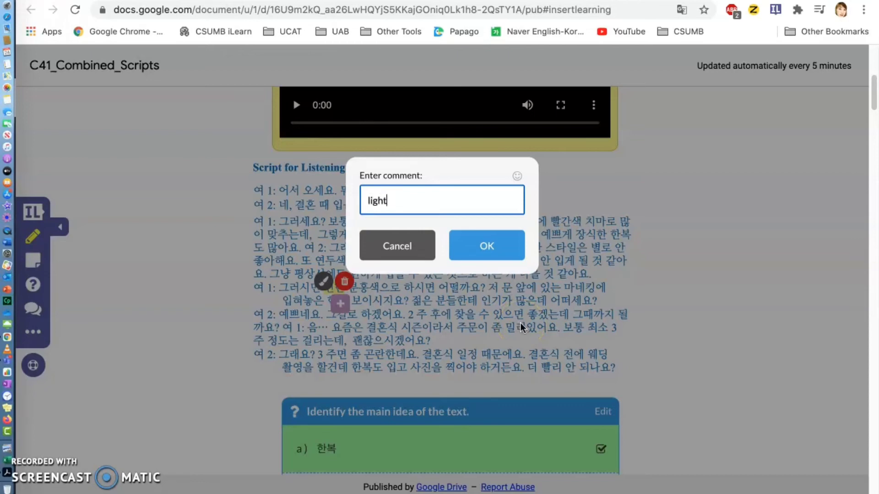
left_click(520, 245)
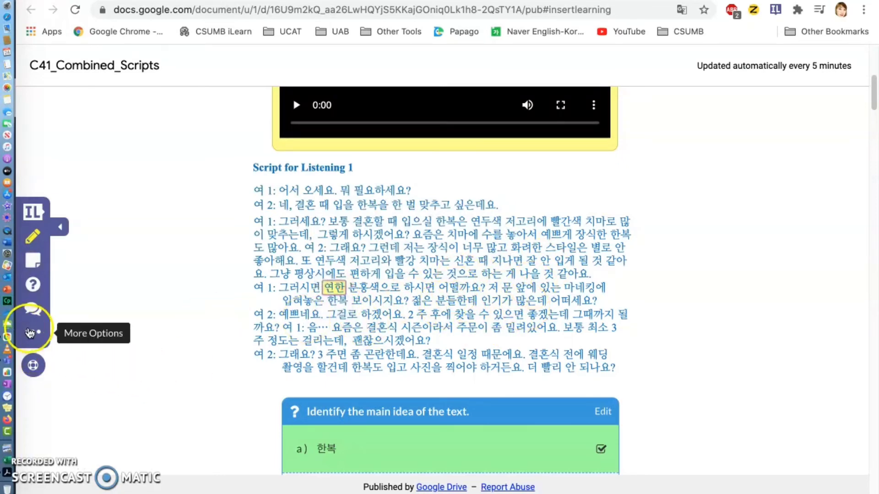
Preview the lesson as a student, examine its notes, question, video and discussion, and return to the teacher view
scroll(370, 317, "up", 6)
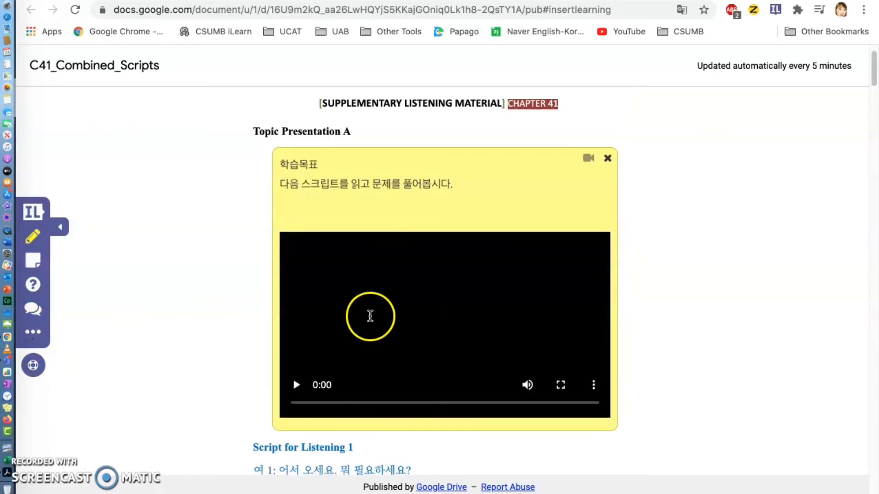
scroll(549, 304, "down", 4)
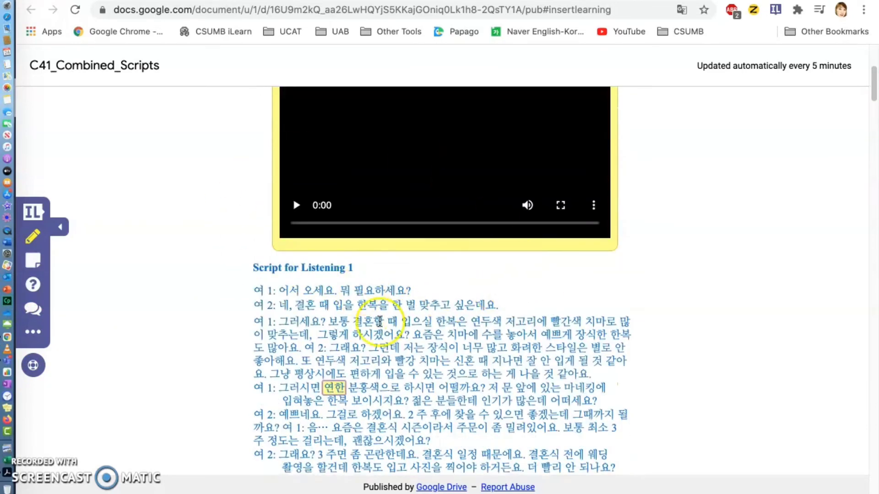
left_click(37, 333)
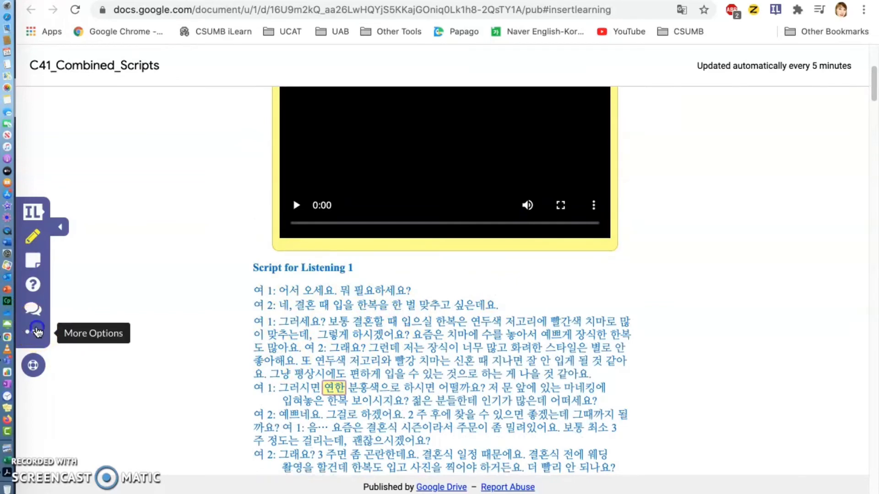
left_click(473, 228)
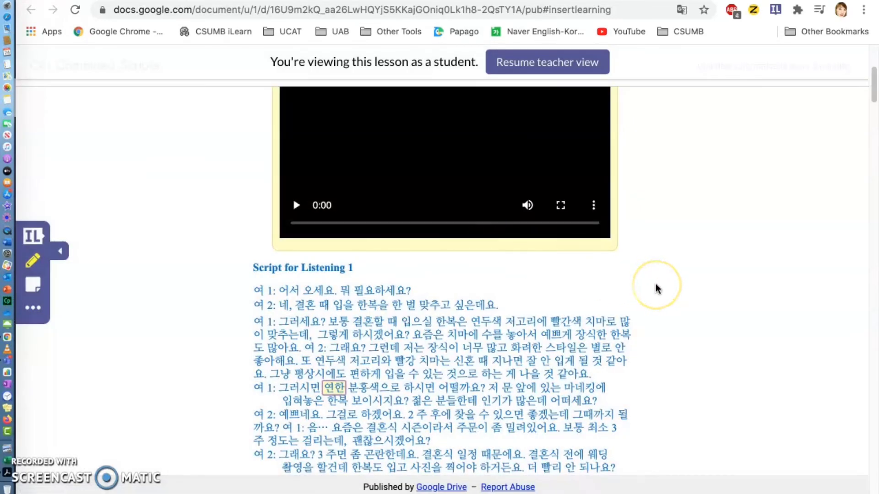
scroll(655, 284, "down", 5)
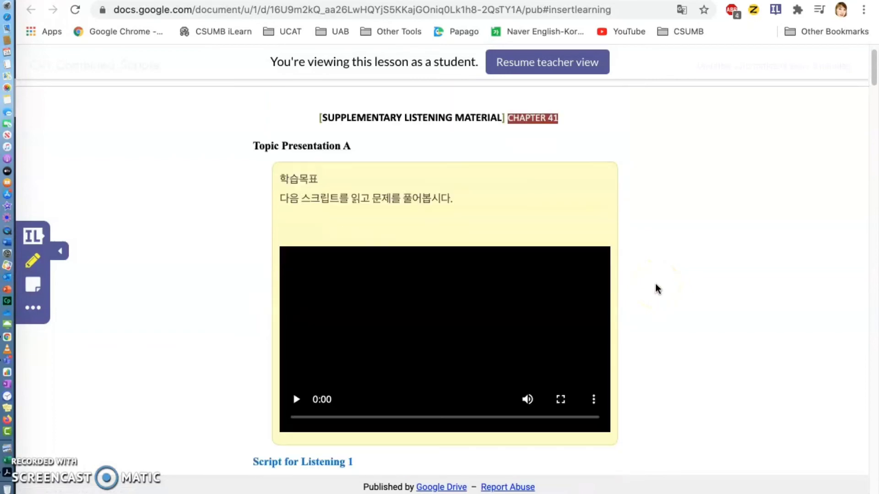
scroll(655, 284, "down", 12)
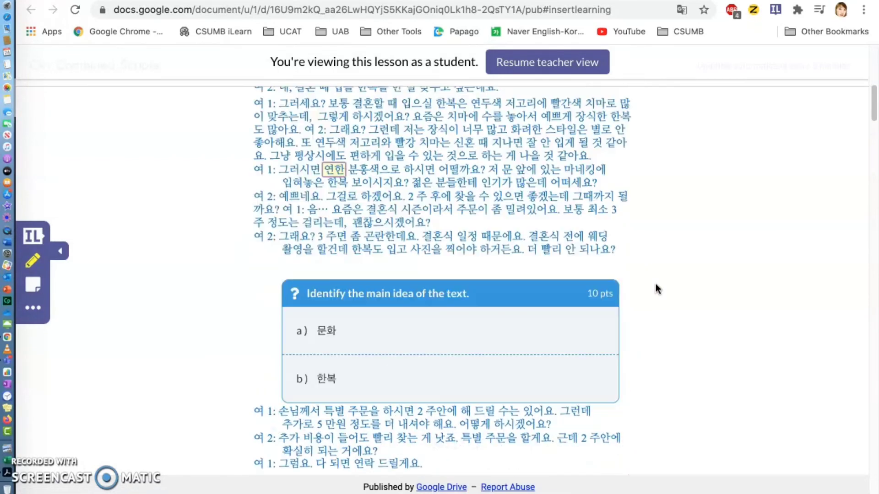
scroll(655, 284, "down", 10)
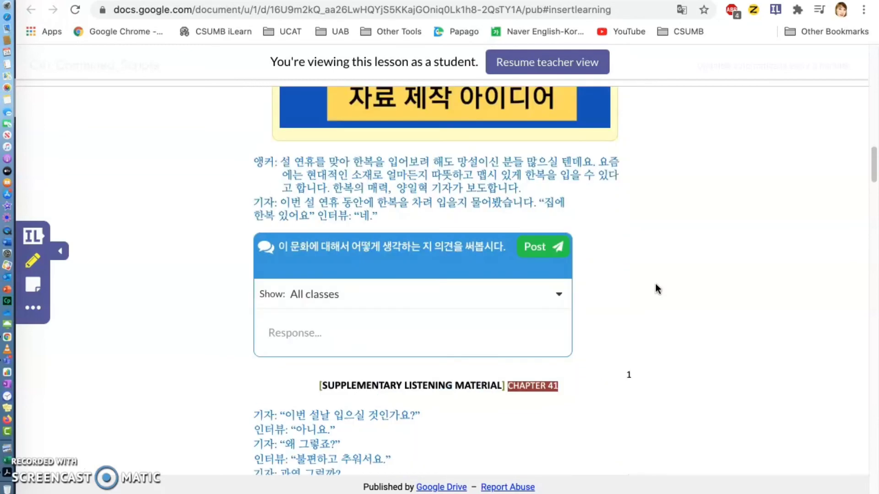
scroll(655, 283, "up", 4)
left_click(568, 64)
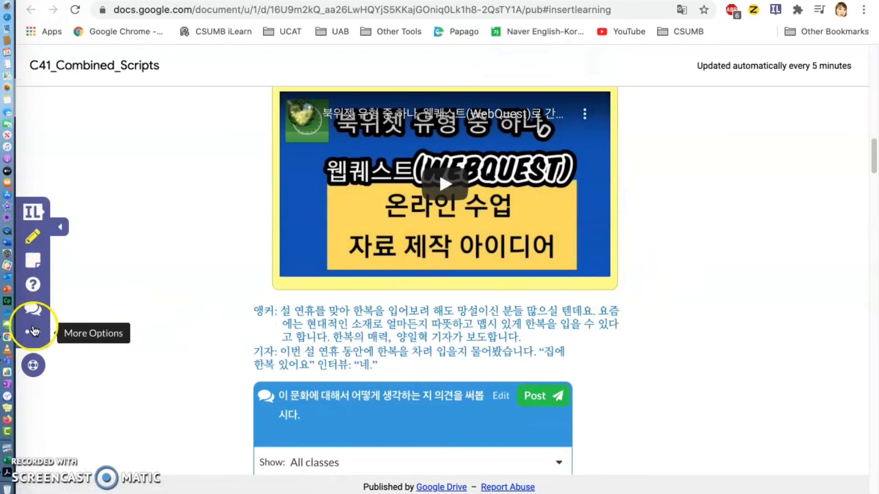
Go to the InsertLearning dashboard and assign the C41_Combined_Scripts lesson to the class whose name ends in "TV"
left_click(32, 332)
left_click(428, 352)
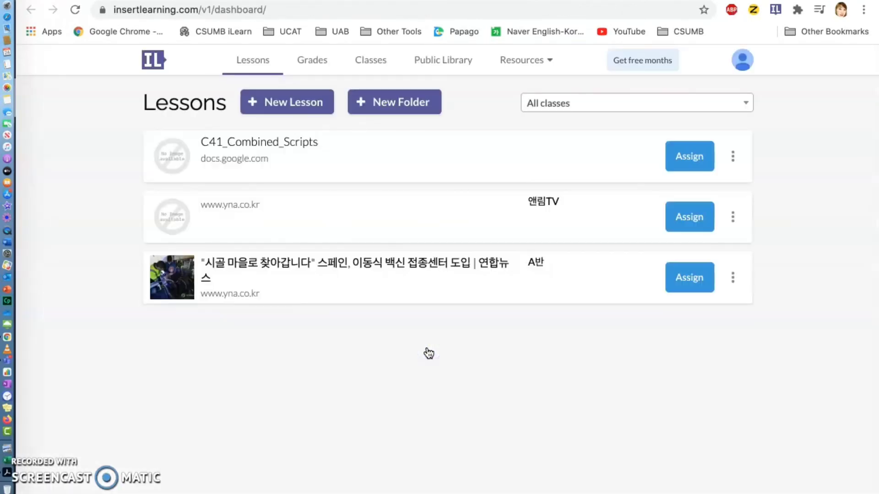
left_click(697, 157)
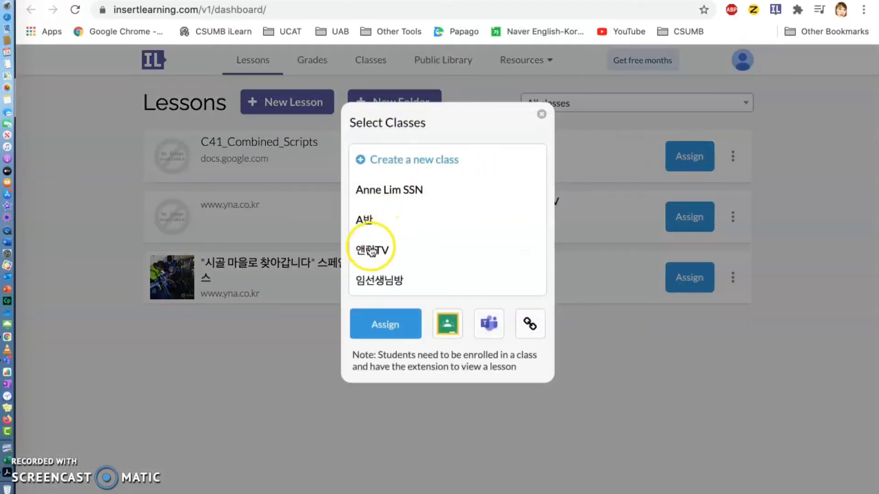
left_click(377, 252)
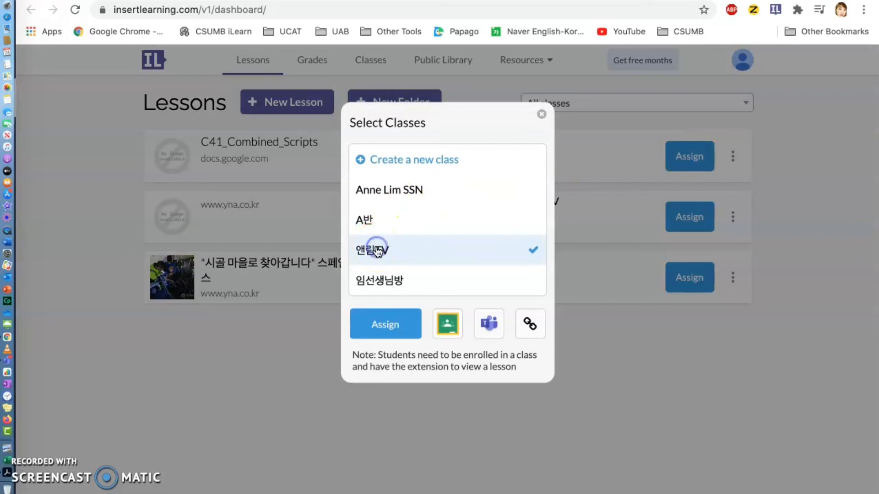
left_click(390, 325)
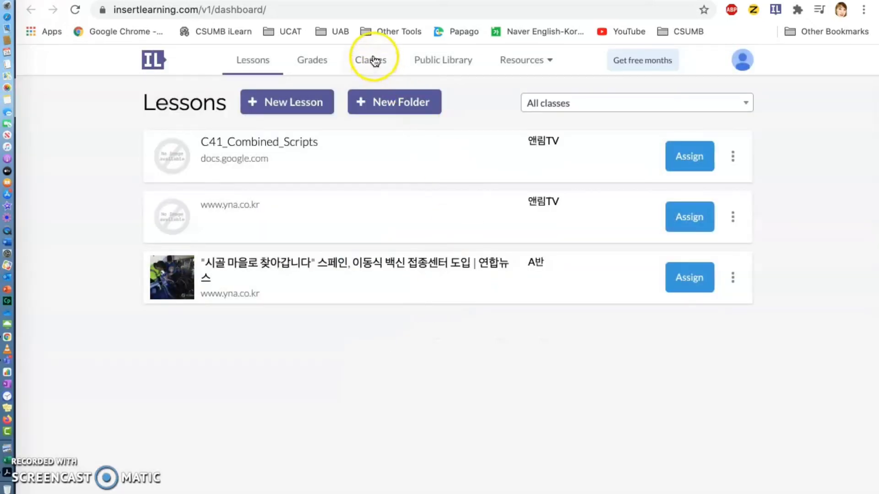
In the list of classes, display the enlarged sign-up code of the class just assigned and close it
left_click(375, 60)
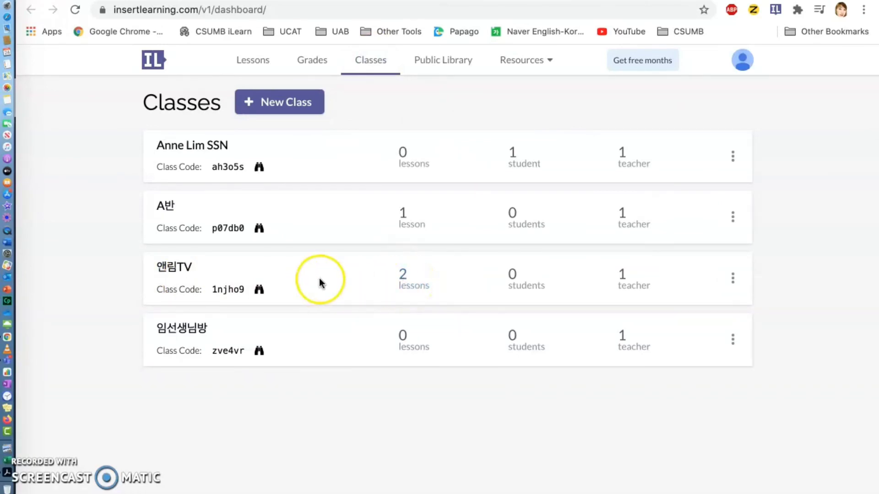
left_click(260, 288)
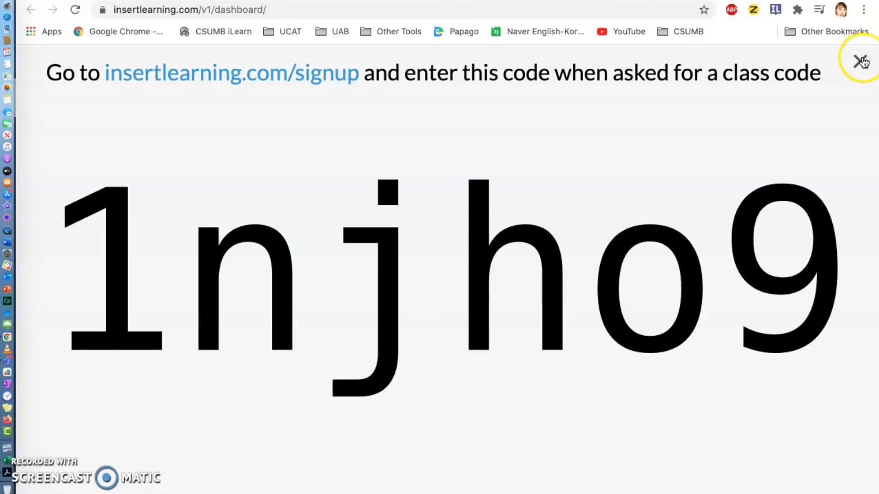
left_click(860, 60)
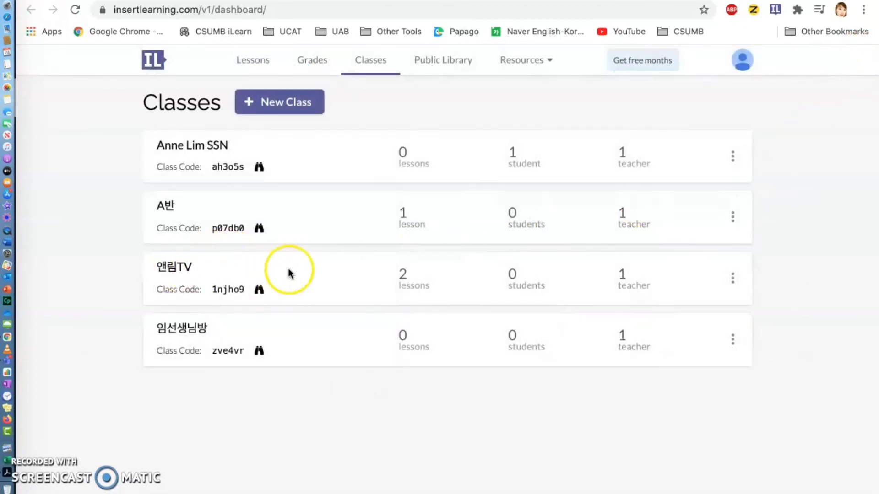
Examine the Google Classroom, Microsoft Teams and link assignment options for the C41_Combined_Scripts lesson, leaving its class selection as is
left_click(253, 60)
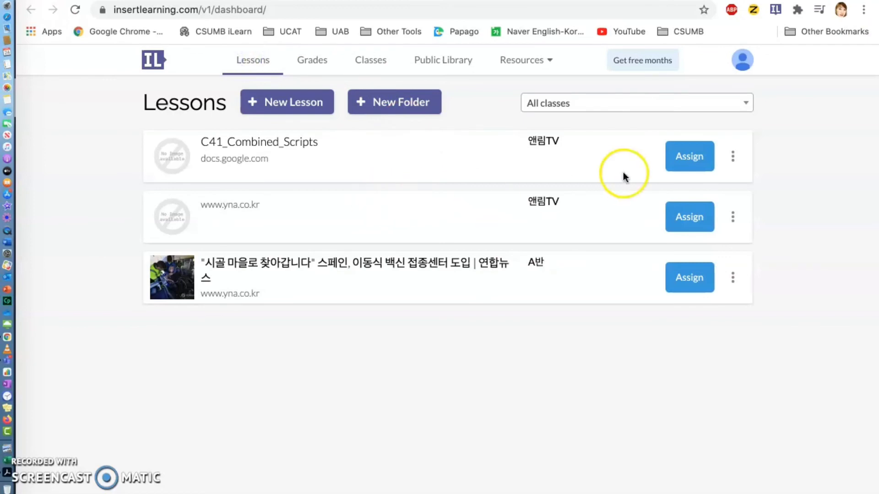
left_click(693, 157)
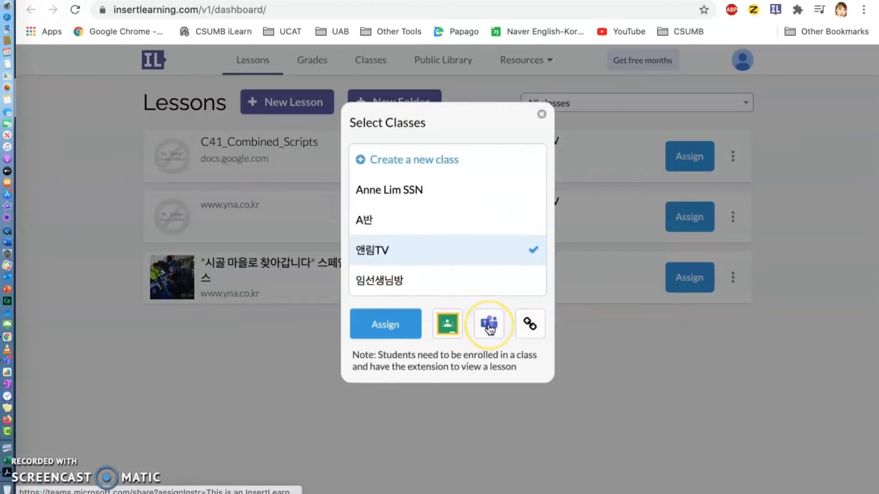
left_click(541, 114)
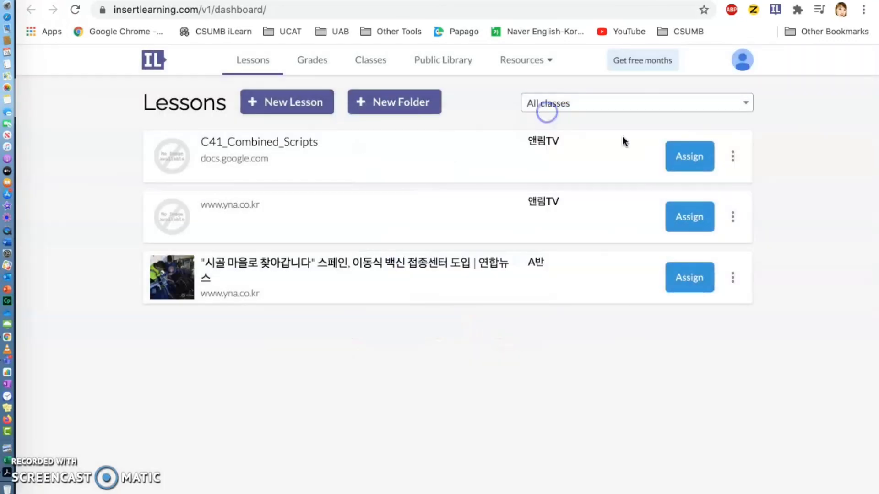
Start sharing the C41_Combined_Scripts lesson with other teachers
left_click(732, 155)
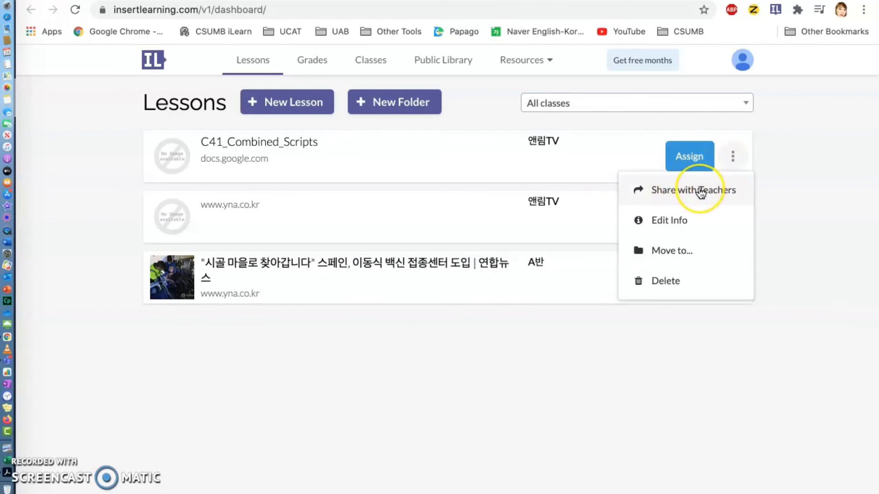
left_click(684, 192)
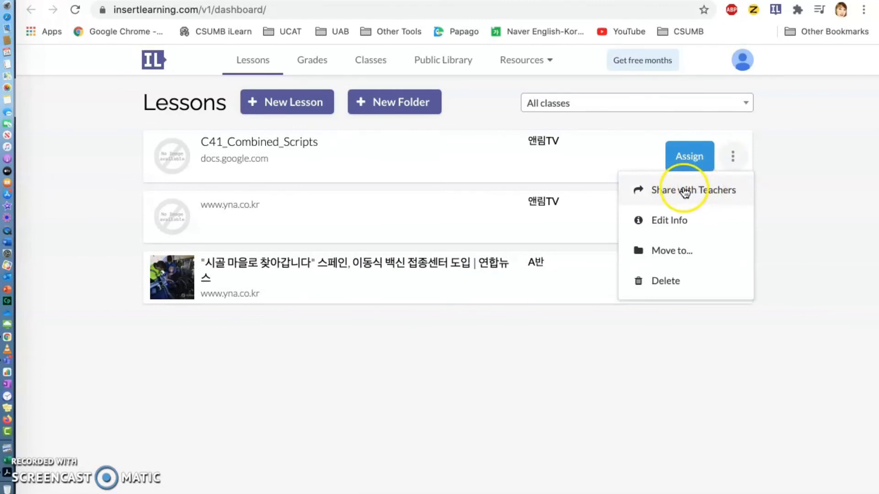